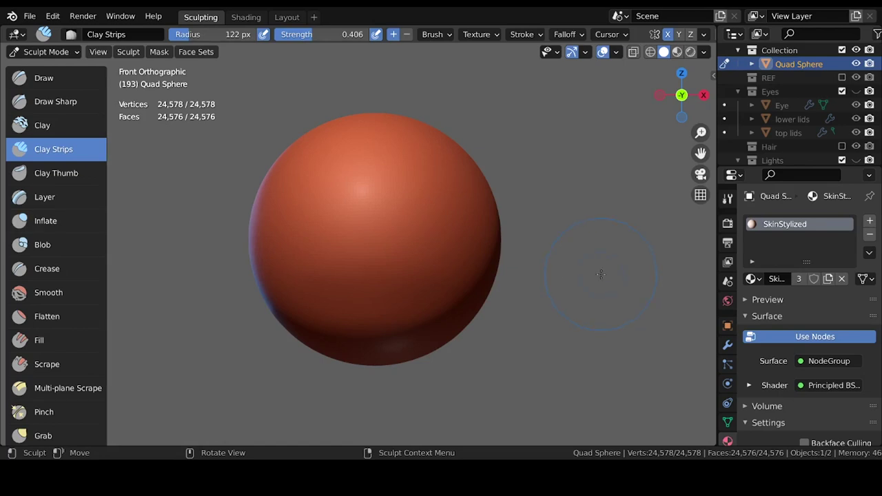
- Shrink the brush and carve the mouth and mirrored brow strokes with Clay Strips
{"action": "key", "text": "f"}
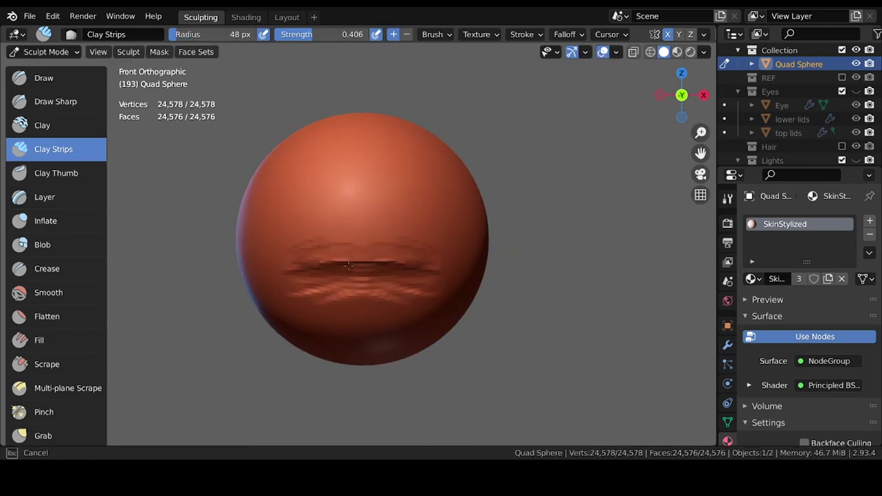
{"action": "middle_click_drag", "start_coordinate": [445, 272], "coordinate": [277, 358]}
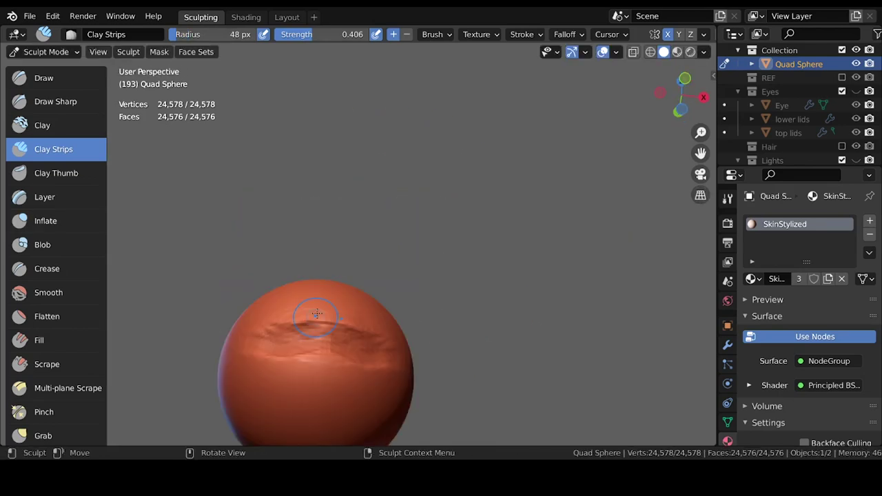
{"action": "mouse_move", "coordinate": [279, 351]}
{"action": "middle_mouse_down"}
{"action": "mouse_move", "coordinate": [478, 348]}
{"action": "mouse_move", "coordinate": [471, 328]}
{"action": "mouse_move", "coordinate": [394, 330]}
{"action": "middle_mouse_up"}
{"action": "key", "text": "g"}
{"action": "key", "text": "c"}
{"action": "left_click", "coordinate": [393, 331]}
{"action": "left_click_drag", "start_coordinate": [392, 331], "coordinate": [399, 321]}
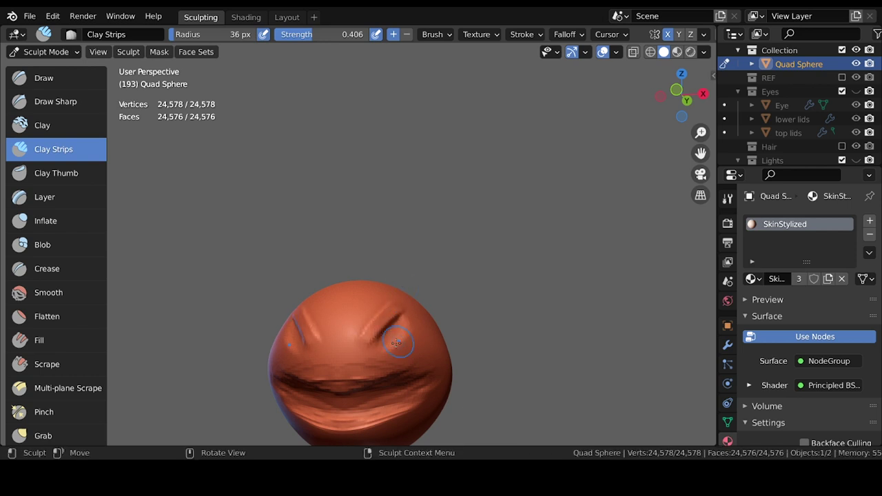
{"action": "mouse_move", "coordinate": [395, 318]}
{"action": "middle_mouse_down"}
{"action": "mouse_move", "coordinate": [482, 331]}
{"action": "mouse_move", "coordinate": [484, 308]}
{"action": "middle_mouse_up"}
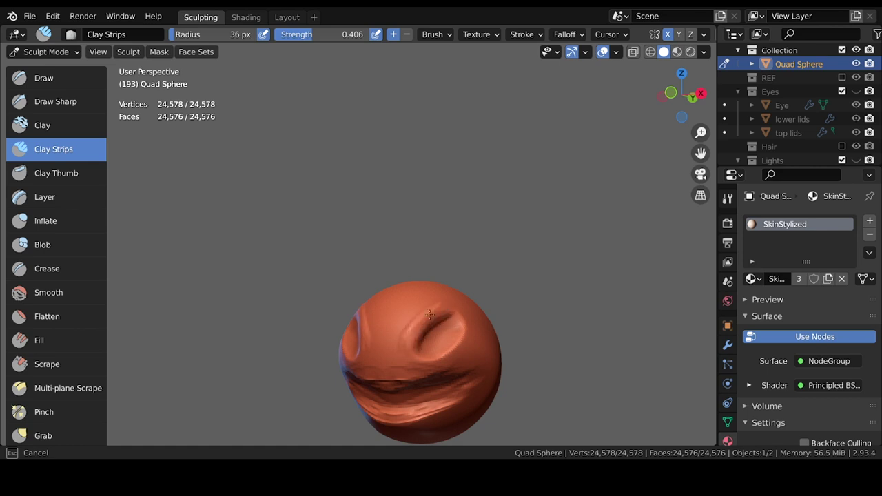
- Save the file as Sculptober_01_Boom.blend and pick the Scrape brush from the favourites
{"action": "key", "text": "ctrl+s"}
{"action": "middle_click_drag", "start_coordinate": [431, 359], "coordinate": [448, 368]}
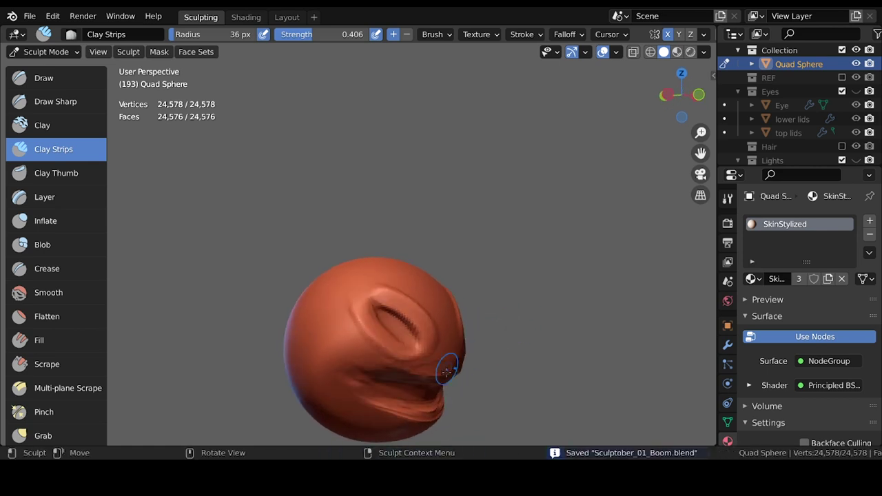
{"action": "key", "text": "q"}
{"action": "left_click", "coordinate": [376, 264]}
{"action": "middle_click_drag", "start_coordinate": [403, 386], "coordinate": [443, 399]}
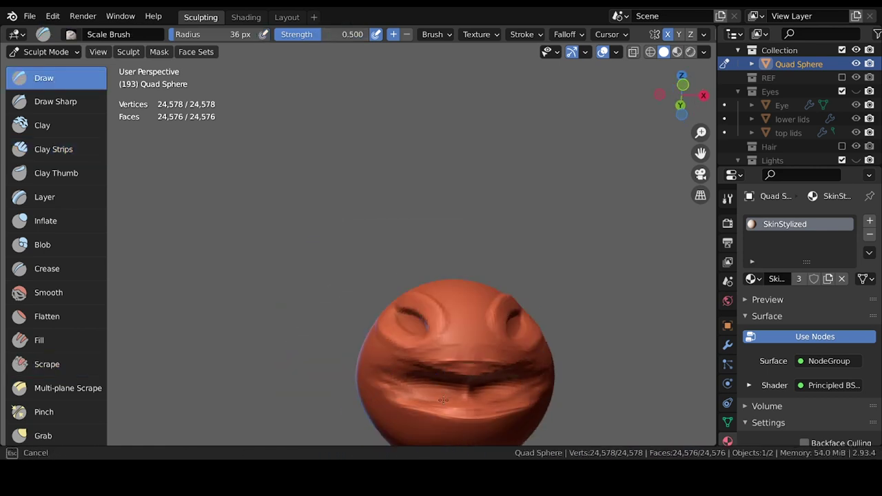
- Deepen the mouth and eye hollows with Grab and Scrape, checking from side and front
{"action": "middle_click_drag", "start_coordinate": [510, 390], "coordinate": [580, 354]}
{"action": "key", "text": "KP_3"}
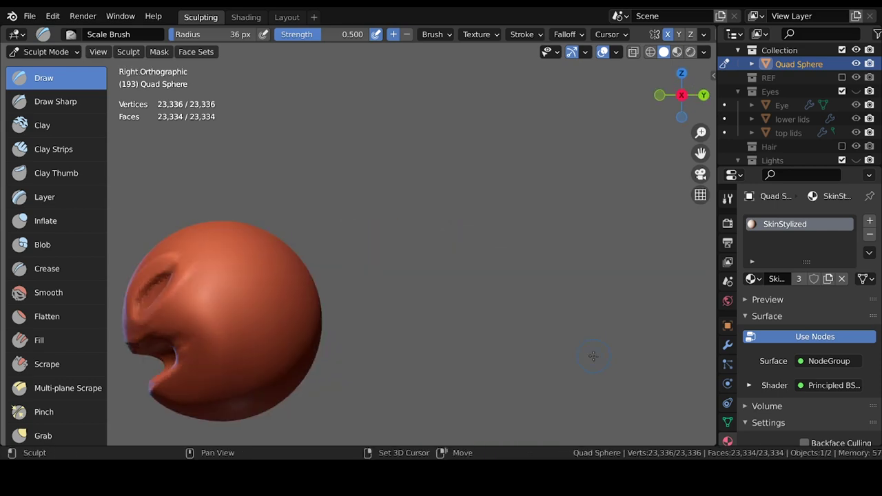
{"action": "key", "text": "g"}
{"action": "mouse_move", "coordinate": [193, 351]}
{"action": "middle_mouse_down"}
{"action": "mouse_move", "coordinate": [309, 357]}
{"action": "mouse_move", "coordinate": [257, 351]}
{"action": "middle_mouse_up"}
{"action": "key", "text": "shift+t"}
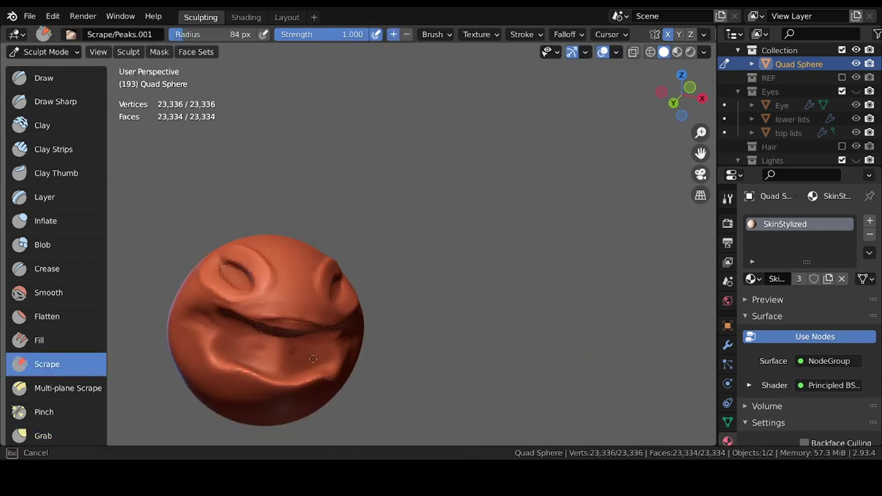
{"action": "mouse_move", "coordinate": [312, 359]}
{"action": "middle_mouse_down"}
{"action": "mouse_move", "coordinate": [392, 350]}
{"action": "mouse_move", "coordinate": [404, 364]}
{"action": "mouse_move", "coordinate": [406, 344]}
{"action": "mouse_move", "coordinate": [355, 332]}
{"action": "mouse_move", "coordinate": [453, 335]}
{"action": "mouse_move", "coordinate": [445, 303]}
{"action": "middle_mouse_up"}
- Thicken the lips around the grin with Draw and Blob strokes and save
{"action": "key", "text": "g"}
{"action": "key", "text": "x"}
{"action": "key", "text": "ctrl+s"}
{"action": "key", "text": "g"}
{"action": "left_click", "coordinate": [102, 237]}
{"action": "mouse_move", "coordinate": [455, 344]}
{"action": "middle_mouse_down"}
{"action": "mouse_move", "coordinate": [470, 307]}
{"action": "mouse_move", "coordinate": [477, 311]}
{"action": "middle_mouse_up"}
- Pull two long arms out from the sides of the head with Snake Hook
{"action": "key", "text": "k"}
{"action": "key", "text": "f"}
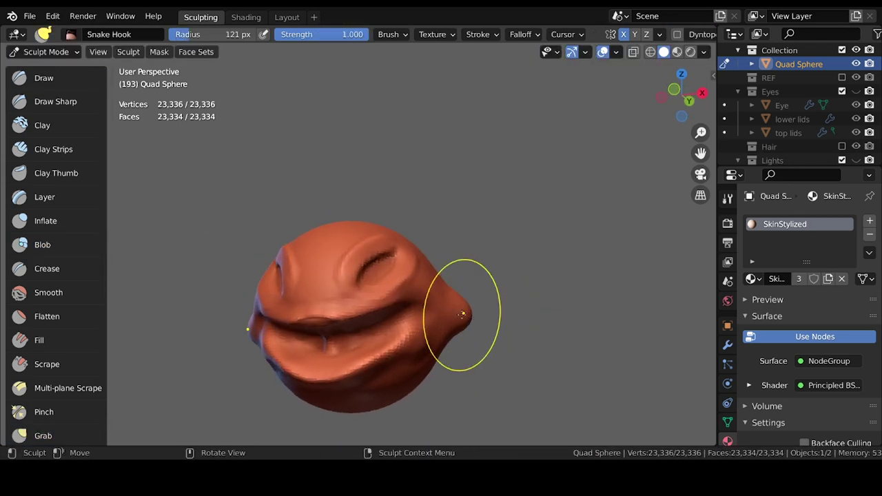
{"action": "key", "text": "ctrl+s"}
{"action": "middle_click_drag", "start_coordinate": [516, 344], "coordinate": [512, 345]}
{"action": "left_click_drag", "start_coordinate": [512, 344], "coordinate": [437, 393]}
{"action": "mouse_move", "coordinate": [437, 393]}
{"action": "middle_mouse_down"}
{"action": "mouse_move", "coordinate": [582, 268]}
{"action": "mouse_move", "coordinate": [555, 315]}
{"action": "middle_mouse_up"}
{"action": "left_click_drag", "start_coordinate": [556, 315], "coordinate": [536, 282]}
{"action": "mouse_move", "coordinate": [539, 307]}
{"action": "middle_mouse_down"}
{"action": "mouse_move", "coordinate": [595, 351]}
{"action": "mouse_move", "coordinate": [443, 341]}
{"action": "middle_mouse_up"}
- Pull a crown of spikes up from the top of the head
{"action": "key", "text": "g"}
{"action": "mouse_move", "coordinate": [197, 315]}
{"action": "middle_mouse_down"}
{"action": "mouse_move", "coordinate": [480, 335]}
{"action": "mouse_move", "coordinate": [506, 295]}
{"action": "mouse_move", "coordinate": [478, 296]}
{"action": "mouse_move", "coordinate": [478, 203]}
{"action": "mouse_move", "coordinate": [568, 182]}
{"action": "middle_mouse_up"}
{"action": "key", "text": "k"}
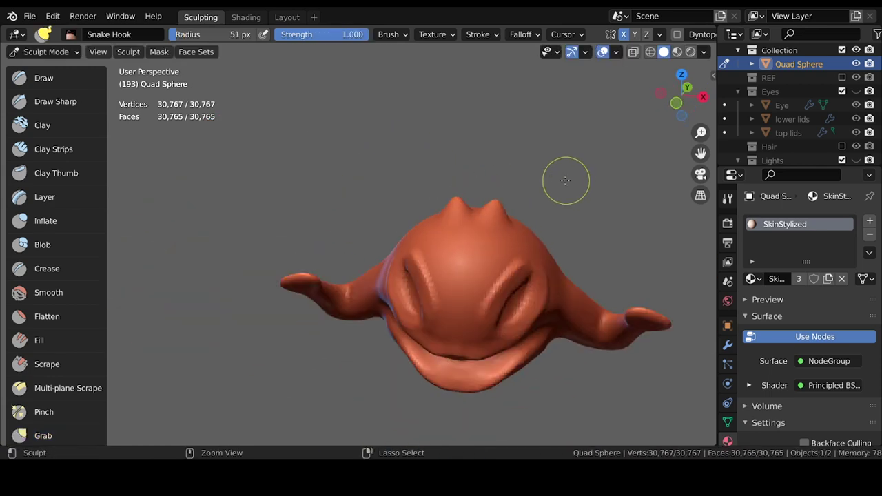
{"action": "mouse_move", "coordinate": [473, 202]}
{"action": "middle_mouse_down"}
{"action": "mouse_move", "coordinate": [497, 214]}
{"action": "mouse_move", "coordinate": [611, 227]}
{"action": "mouse_move", "coordinate": [520, 202]}
{"action": "middle_mouse_up"}
{"action": "left_click_drag", "start_coordinate": [519, 203], "coordinate": [566, 222]}
{"action": "middle_click_drag", "start_coordinate": [565, 223], "coordinate": [504, 320]}
- Bend the arms upward and pull small nubs out beneath the body
{"action": "mouse_move", "coordinate": [333, 355]}
{"action": "middle_mouse_down"}
{"action": "mouse_move", "coordinate": [394, 393]}
{"action": "mouse_move", "coordinate": [374, 335]}
{"action": "mouse_move", "coordinate": [426, 302]}
{"action": "mouse_move", "coordinate": [262, 354]}
{"action": "middle_mouse_up"}
{"action": "left_click_drag", "start_coordinate": [262, 354], "coordinate": [442, 207]}
{"action": "middle_click_drag", "start_coordinate": [441, 207], "coordinate": [381, 365]}
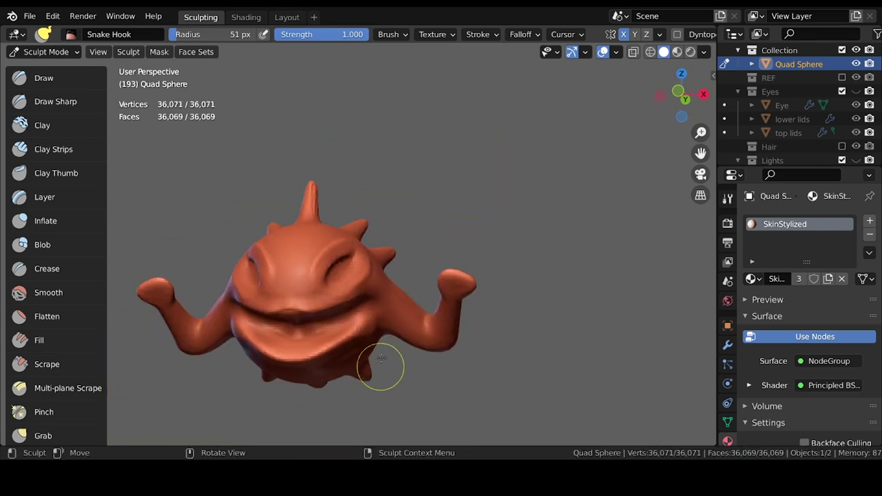
{"action": "middle_click_drag", "start_coordinate": [357, 286], "coordinate": [384, 271]}
{"action": "key", "text": "z"}
{"action": "key", "text": "m"}
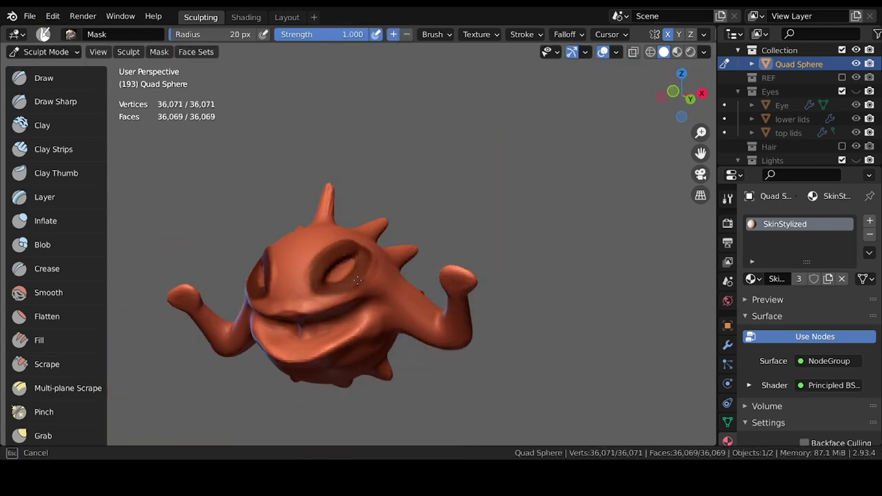
- Add a UV sphere in Object Mode and scale it to 0.242 for an eyeball
{"action": "mouse_move", "coordinate": [325, 287]}
{"action": "middle_mouse_down"}
{"action": "mouse_move", "coordinate": [453, 292]}
{"action": "mouse_move", "coordinate": [393, 325]}
{"action": "middle_mouse_up"}
{"action": "key", "text": "ctrl+Tab"}
{"action": "key", "text": "shift+a"}
{"action": "left_click", "coordinate": [496, 238]}
{"action": "middle_click_drag", "start_coordinate": [496, 237], "coordinate": [431, 282]}
{"action": "key", "text": "g"}
{"action": "key", "text": "s"}
{"action": "left_click", "coordinate": [338, 314]}
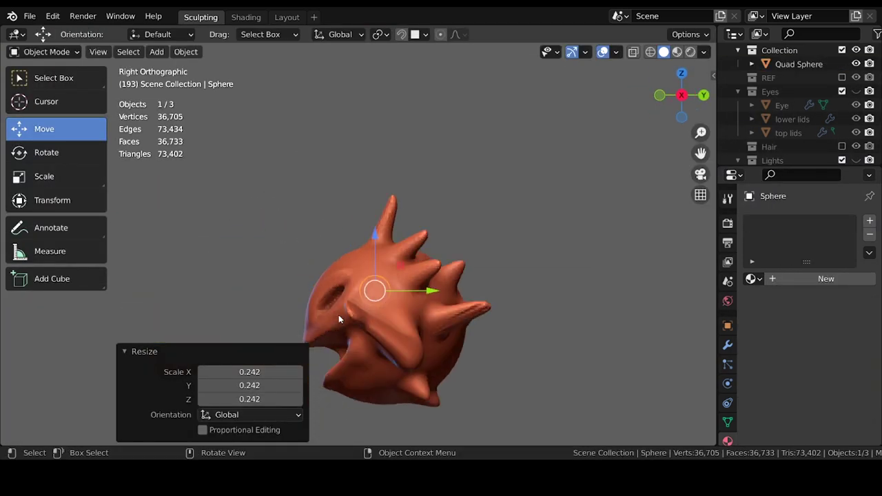
- Move the eyeball into the eye socket and rotate it 9° around X
{"action": "key", "text": "g"}
{"action": "left_click", "coordinate": [477, 280]}
{"action": "key", "text": "r"}
{"action": "key", "text": "x"}
{"action": "key", "text": "9"}
{"action": "key", "text": "Return"}
{"action": "key", "text": "g"}
{"action": "left_click", "coordinate": [323, 309]}
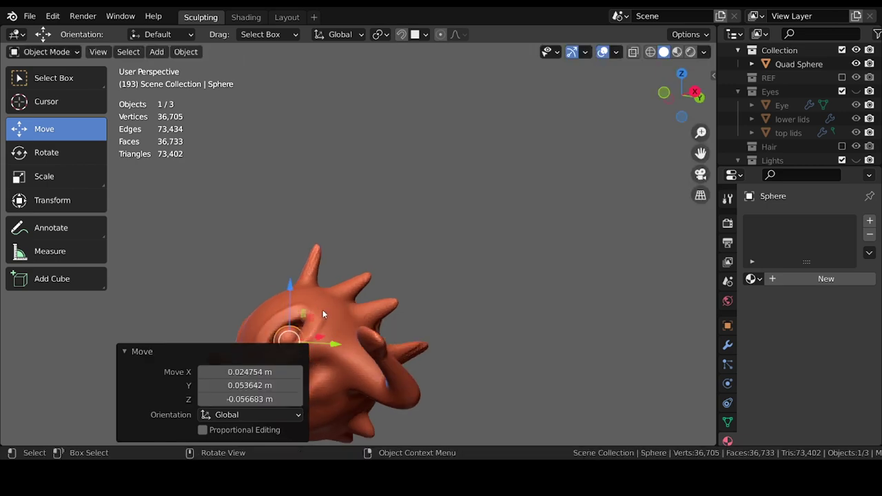
{"action": "key", "text": "s"}
{"action": "middle_click_drag", "start_coordinate": [323, 309], "coordinate": [474, 340]}
- Give the eyeball a new material and a Mirror modifier across the Quad Sphere
{"action": "left_click", "coordinate": [799, 279]}
{"action": "scroll", "coordinate": [798, 283], "scroll_direction": "down", "scroll_amount": 5}
{"action": "left_click", "coordinate": [727, 345]}
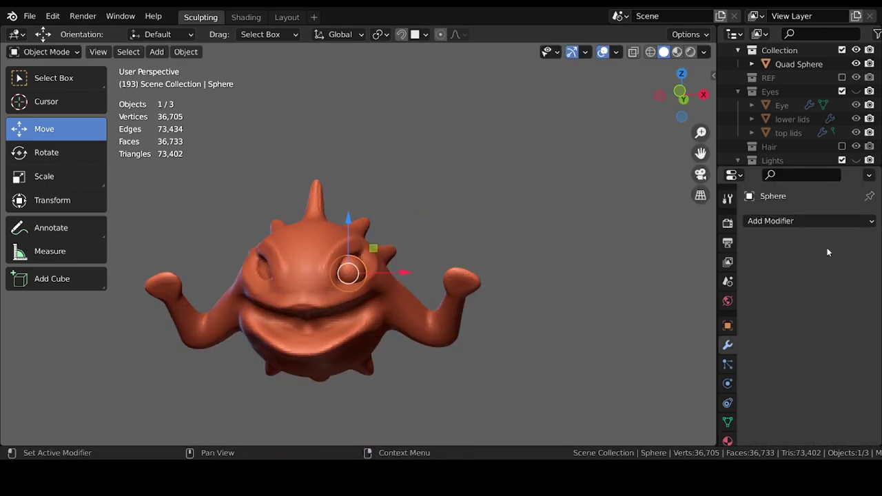
{"action": "left_click", "coordinate": [819, 219]}
{"action": "left_click", "coordinate": [622, 386]}
{"action": "left_click", "coordinate": [853, 346]}
{"action": "left_click", "coordinate": [386, 290]}
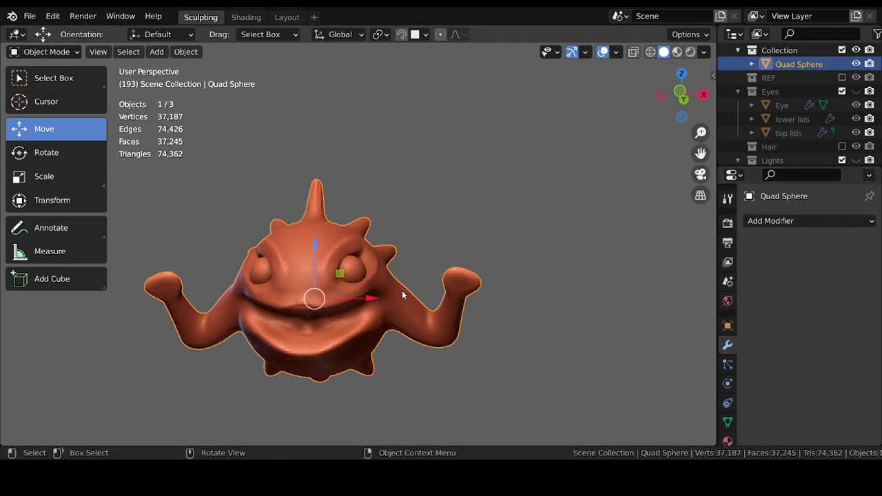
- Select the Quad Sphere head back in Object Mode and save the file
{"action": "key", "text": "ctrl+Tab"}
{"action": "key", "text": "Tab"}
{"action": "key", "text": "alt+a"}
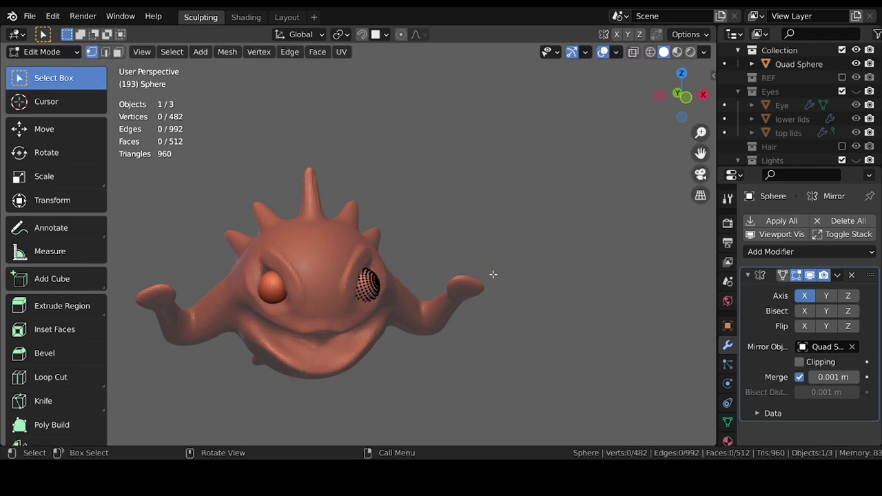
{"action": "key", "text": "Tab"}
{"action": "middle_click_drag", "start_coordinate": [448, 286], "coordinate": [418, 327]}
{"action": "left_click", "coordinate": [418, 326]}
{"action": "key", "text": "ctrl+s"}
{"action": "scroll", "coordinate": [416, 318], "scroll_direction": "up", "scroll_amount": 4}
{"action": "key", "text": "Tab"}
{"action": "key", "text": "ctrl+Tab"}
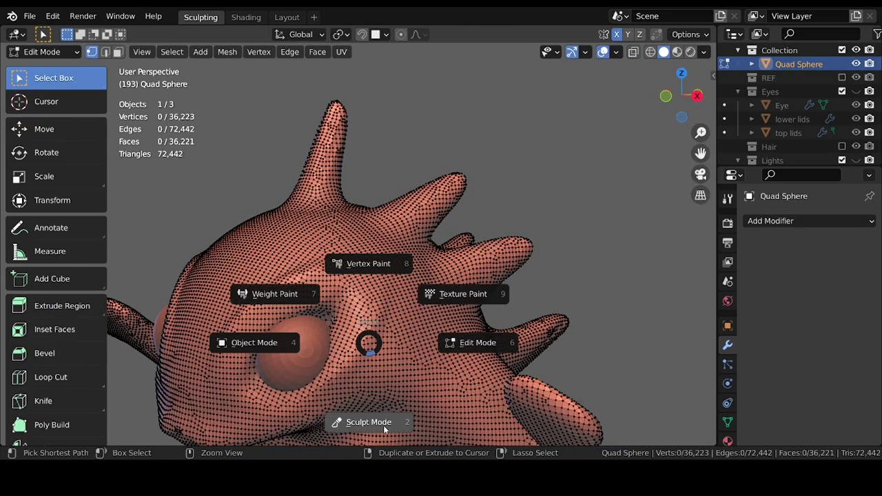
- Return to sculpting the head and voxel-remesh it at finer resolution
{"action": "left_click", "coordinate": [368, 419]}
{"action": "key", "text": "r"}
{"action": "key", "text": "Escape"}
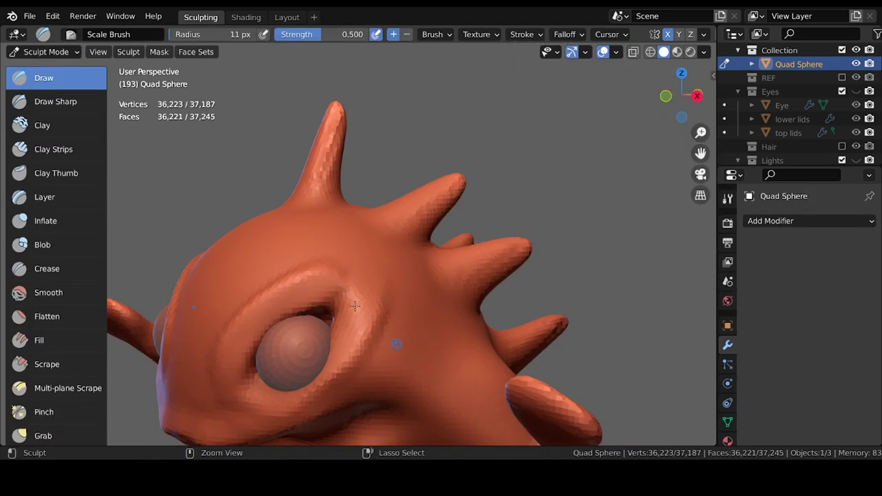
{"action": "key", "text": "ctrl+r"}
{"action": "middle_click_drag", "start_coordinate": [355, 306], "coordinate": [129, 190]}
- Reshape the sockets snugly around the eyeballs with Clay Strips and Scrape, then save
{"action": "key", "text": "c"}
{"action": "key", "text": "f"}
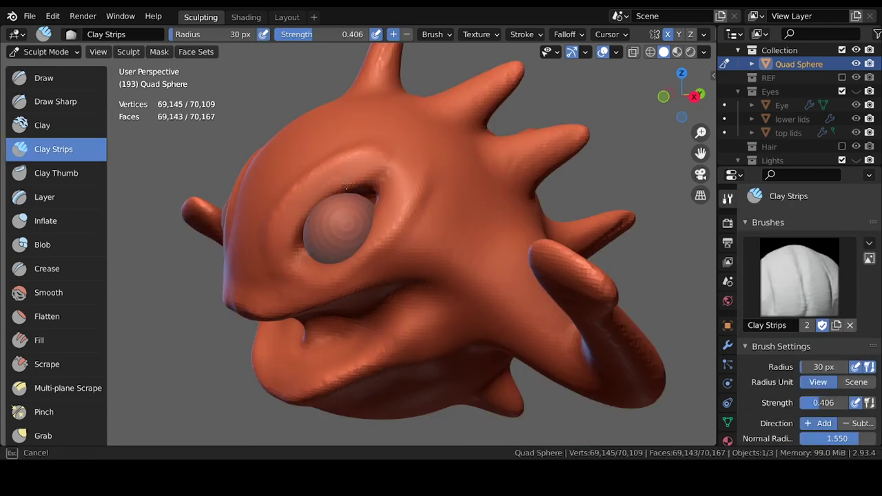
{"action": "scroll", "coordinate": [296, 229], "scroll_direction": "up", "scroll_amount": 5}
{"action": "key", "text": "shift+f"}
{"action": "left_click", "coordinate": [294, 233]}
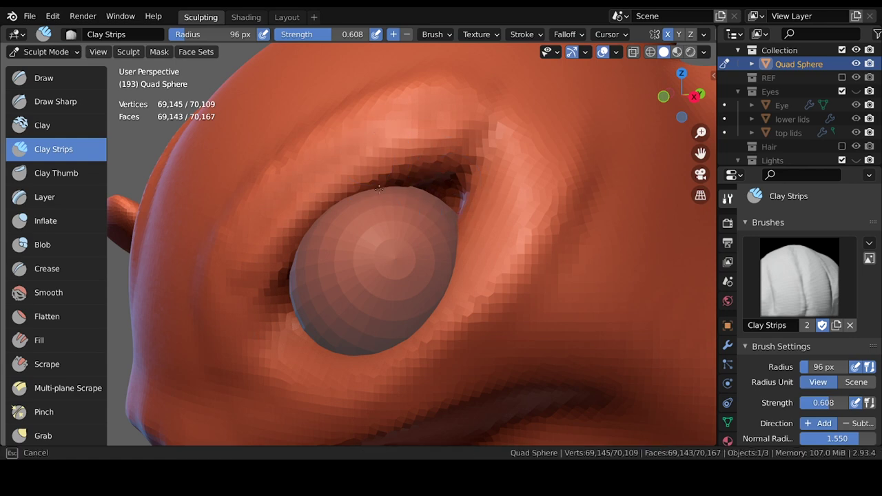
{"action": "scroll", "coordinate": [461, 166], "scroll_direction": "down", "scroll_amount": 4}
{"action": "middle_click_drag", "start_coordinate": [461, 166], "coordinate": [374, 295]}
{"action": "key", "text": "shift+t"}
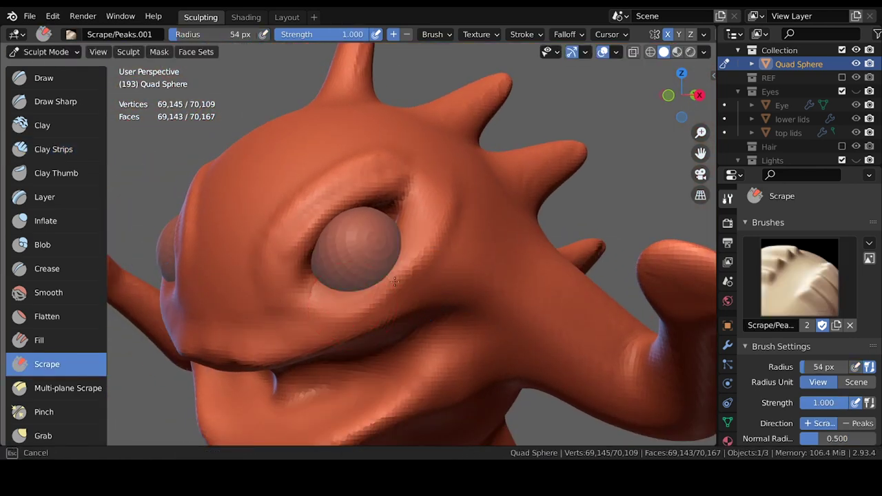
{"action": "scroll", "coordinate": [344, 316], "scroll_direction": "down", "scroll_amount": 5}
{"action": "key", "text": "ctrl+s"}
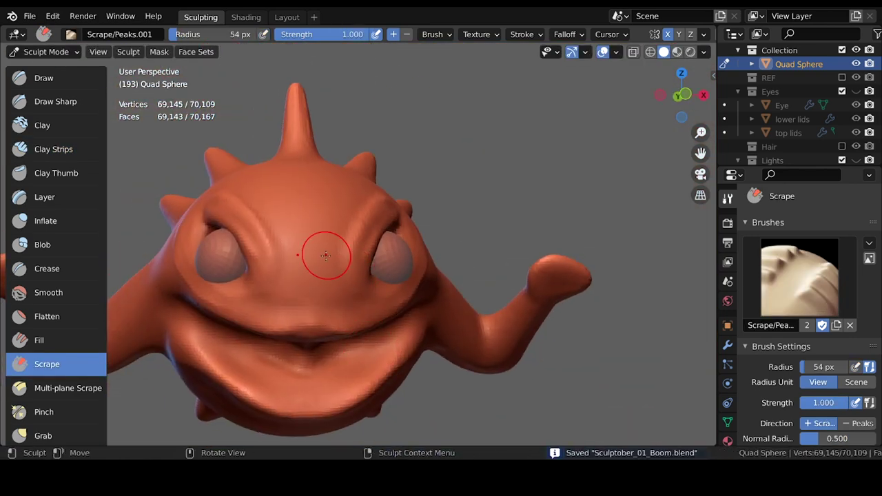
- Inflate the lids and crease angled, frowning brows, saving the file
{"action": "key", "text": "g"}
{"action": "key", "text": "i"}
{"action": "middle_click_drag", "start_coordinate": [352, 230], "coordinate": [358, 214]}
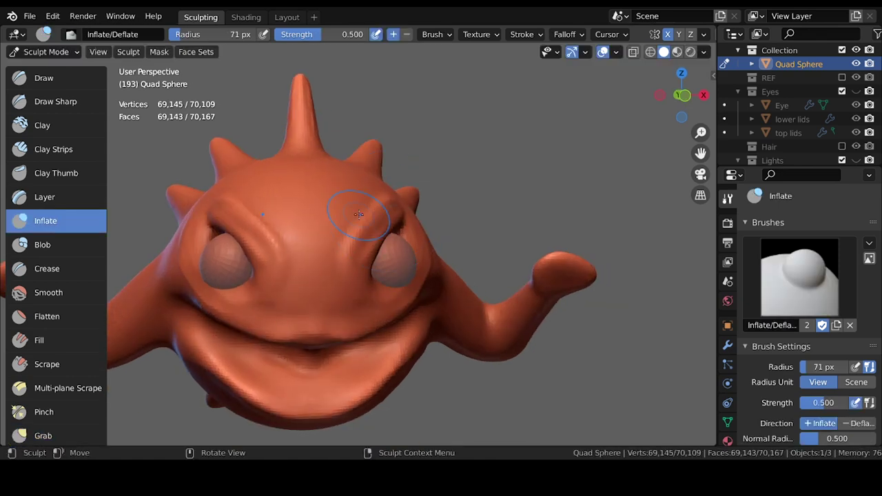
{"action": "key", "text": "shift+c"}
{"action": "key", "text": "f"}
{"action": "key", "text": "ctrl+s"}
{"action": "mouse_move", "coordinate": [316, 294]}
{"action": "middle_mouse_down"}
{"action": "mouse_move", "coordinate": [316, 274]}
{"action": "mouse_move", "coordinate": [388, 348]}
{"action": "mouse_move", "coordinate": [310, 310]}
{"action": "mouse_move", "coordinate": [331, 321]}
{"action": "middle_mouse_up"}
{"action": "key", "text": "ctrl+s"}
{"action": "key", "text": "g"}
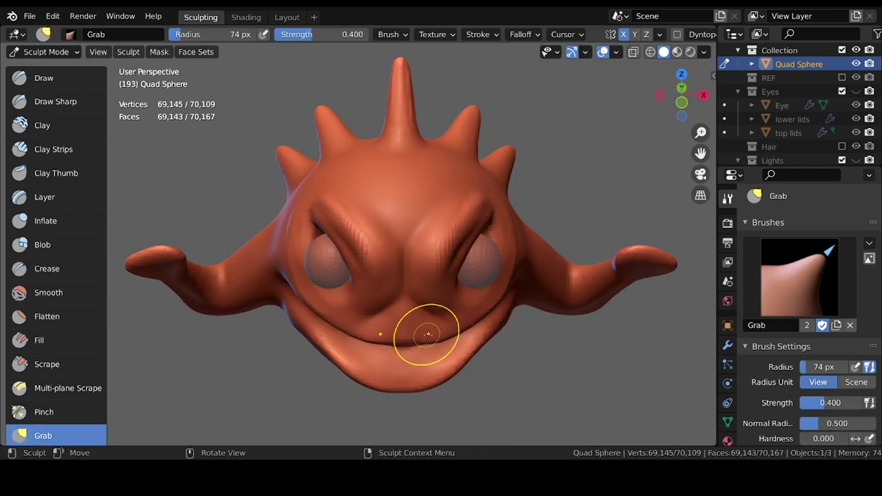
- Refine the body surface with a larger Draw and Clay Strips brush, then save
{"action": "middle_click_drag", "start_coordinate": [427, 334], "coordinate": [372, 359]}
{"action": "key", "text": "f"}
{"action": "left_click", "coordinate": [351, 375]}
{"action": "mouse_move", "coordinate": [421, 375]}
{"action": "middle_mouse_down"}
{"action": "mouse_move", "coordinate": [413, 372]}
{"action": "mouse_move", "coordinate": [432, 383]}
{"action": "mouse_move", "coordinate": [427, 372]}
{"action": "mouse_move", "coordinate": [385, 363]}
{"action": "mouse_move", "coordinate": [492, 354]}
{"action": "middle_mouse_up"}
{"action": "key", "text": "x"}
{"action": "key", "text": "ctrl+s"}
{"action": "key", "text": "c"}
{"action": "mouse_move", "coordinate": [315, 346]}
{"action": "middle_mouse_down"}
{"action": "mouse_move", "coordinate": [342, 338]}
{"action": "mouse_move", "coordinate": [313, 356]}
{"action": "mouse_move", "coordinate": [299, 350]}
{"action": "mouse_move", "coordinate": [302, 328]}
{"action": "mouse_move", "coordinate": [288, 334]}
{"action": "mouse_move", "coordinate": [291, 324]}
{"action": "mouse_move", "coordinate": [255, 301]}
{"action": "mouse_move", "coordinate": [259, 324]}
{"action": "middle_mouse_up"}
- Pull splayed fingers out of the hand with a 36 px Snake Hook brush and save
{"action": "key", "text": "k"}
{"action": "key", "text": "f"}
{"action": "left_click", "coordinate": [259, 325]}
{"action": "left_click_drag", "start_coordinate": [248, 329], "coordinate": [251, 297]}
{"action": "mouse_move", "coordinate": [237, 363]}
{"action": "middle_mouse_down"}
{"action": "mouse_move", "coordinate": [399, 299]}
{"action": "mouse_move", "coordinate": [385, 361]}
{"action": "mouse_move", "coordinate": [350, 302]}
{"action": "middle_mouse_up"}
{"action": "key", "text": "i"}
{"action": "key", "text": "ctrl+s"}
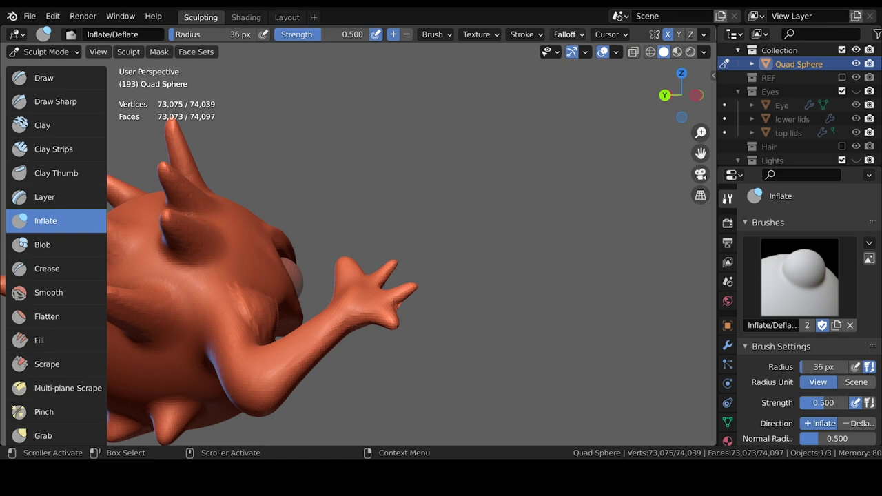
- Rework the raised arm with Clay Strips, Grab and Crease brushes, saving along the way
{"action": "middle_click_drag", "start_coordinate": [289, 330], "coordinate": [232, 328]}
{"action": "key", "text": "shift+c"}
{"action": "key", "text": "ctrl+s"}
{"action": "middle_click_drag", "start_coordinate": [289, 214], "coordinate": [324, 348]}
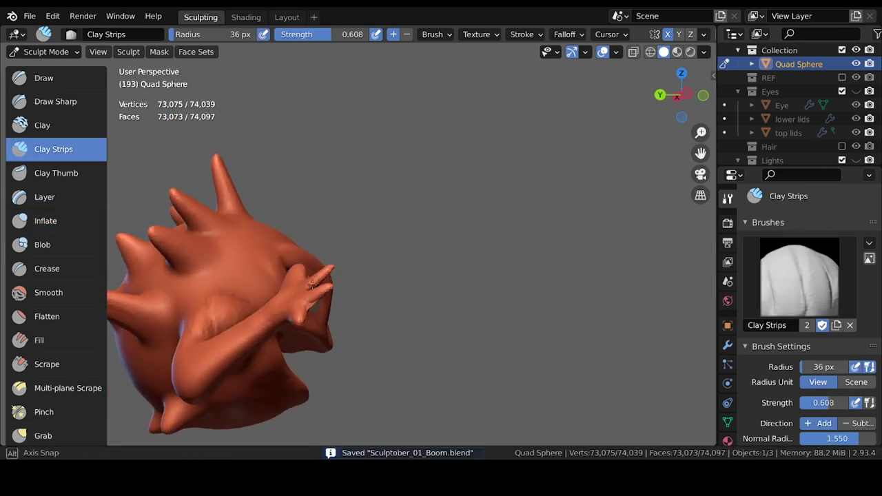
{"action": "mouse_move", "coordinate": [342, 225]}
{"action": "middle_mouse_down"}
{"action": "mouse_move", "coordinate": [337, 337]}
{"action": "mouse_move", "coordinate": [394, 299]}
{"action": "mouse_move", "coordinate": [377, 297]}
{"action": "mouse_move", "coordinate": [354, 273]}
{"action": "middle_mouse_up"}
{"action": "key", "text": "g"}
{"action": "key", "text": "shift+c"}
{"action": "key", "text": "ctrl+s"}
{"action": "mouse_move", "coordinate": [305, 318]}
{"action": "middle_mouse_down"}
{"action": "mouse_move", "coordinate": [291, 246]}
{"action": "mouse_move", "coordinate": [276, 232]}
{"action": "middle_mouse_up"}
{"action": "key", "text": "c"}
- Inflate the fingers of the raised hand and enlarge the brush to about 57 px
{"action": "scroll", "coordinate": [275, 232], "scroll_direction": "up", "scroll_amount": 5}
{"action": "key", "text": "g"}
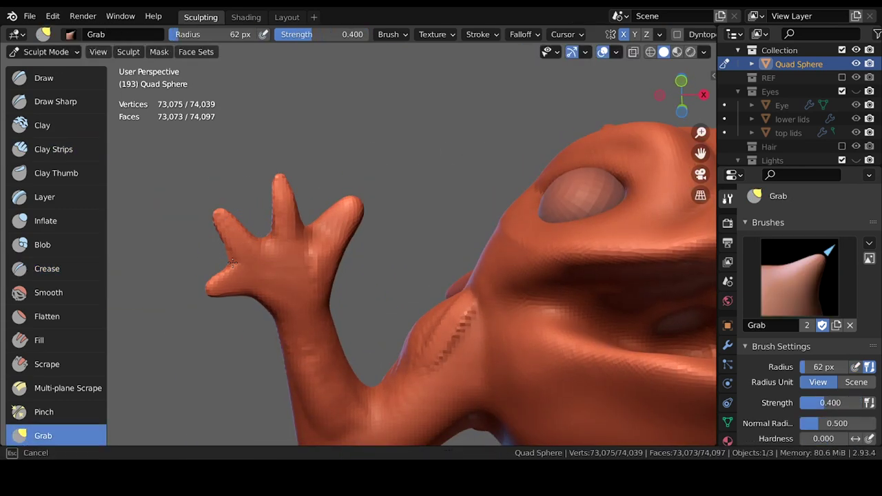
{"action": "key", "text": "i"}
{"action": "left_click", "coordinate": [224, 209]}
{"action": "mouse_move", "coordinate": [224, 208]}
{"action": "middle_mouse_down"}
{"action": "mouse_move", "coordinate": [344, 265]}
{"action": "mouse_move", "coordinate": [233, 223]}
{"action": "mouse_move", "coordinate": [343, 356]}
{"action": "mouse_move", "coordinate": [359, 252]}
{"action": "middle_mouse_up"}
{"action": "key", "text": "c"}
{"action": "key", "text": "i"}
{"action": "scroll", "coordinate": [358, 252], "scroll_direction": "up", "scroll_amount": 4}
{"action": "key", "text": "f"}
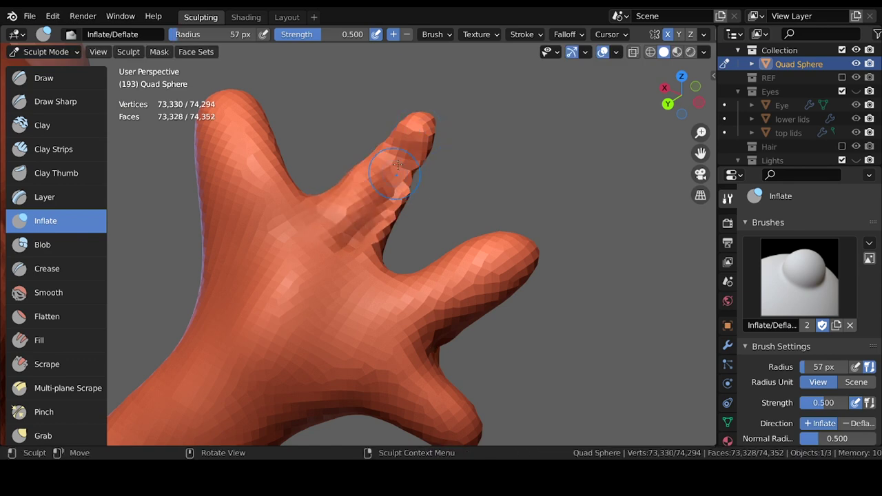
- Pull and inflate the fingertips further with a larger brush, then save Sculptober_01_Boom.blend
{"action": "middle_click_drag", "start_coordinate": [373, 258], "coordinate": [331, 218]}
{"action": "mouse_move", "coordinate": [361, 115]}
{"action": "middle_mouse_down"}
{"action": "mouse_move", "coordinate": [460, 287]}
{"action": "mouse_move", "coordinate": [349, 224]}
{"action": "mouse_move", "coordinate": [364, 236]}
{"action": "mouse_move", "coordinate": [487, 260]}
{"action": "mouse_move", "coordinate": [451, 283]}
{"action": "mouse_move", "coordinate": [405, 171]}
{"action": "mouse_move", "coordinate": [337, 166]}
{"action": "mouse_move", "coordinate": [313, 203]}
{"action": "mouse_move", "coordinate": [333, 187]}
{"action": "mouse_move", "coordinate": [234, 183]}
{"action": "mouse_move", "coordinate": [236, 190]}
{"action": "mouse_move", "coordinate": [466, 319]}
{"action": "mouse_move", "coordinate": [419, 291]}
{"action": "mouse_move", "coordinate": [477, 276]}
{"action": "mouse_move", "coordinate": [473, 241]}
{"action": "mouse_move", "coordinate": [492, 285]}
{"action": "middle_mouse_up"}
{"action": "key", "text": "g"}
{"action": "key", "text": "ctrl+s"}
{"action": "key", "text": "f"}
{"action": "scroll", "coordinate": [363, 246], "scroll_direction": "up", "scroll_amount": 3}
{"action": "key", "text": "i"}
{"action": "scroll", "coordinate": [373, 238], "scroll_direction": "up", "scroll_amount": 3}
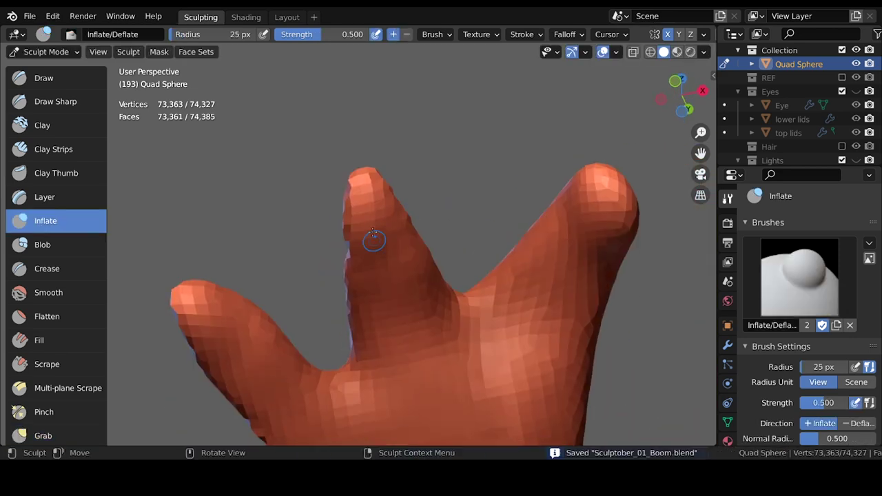
{"action": "mouse_move", "coordinate": [365, 307]}
{"action": "middle_mouse_down"}
{"action": "mouse_move", "coordinate": [528, 282]}
{"action": "mouse_move", "coordinate": [404, 186]}
{"action": "mouse_move", "coordinate": [546, 307]}
{"action": "mouse_move", "coordinate": [462, 328]}
{"action": "mouse_move", "coordinate": [419, 276]}
{"action": "middle_mouse_up"}
{"action": "scroll", "coordinate": [528, 282], "scroll_direction": "down", "scroll_amount": 5}
{"action": "key", "text": "ctrl+s"}
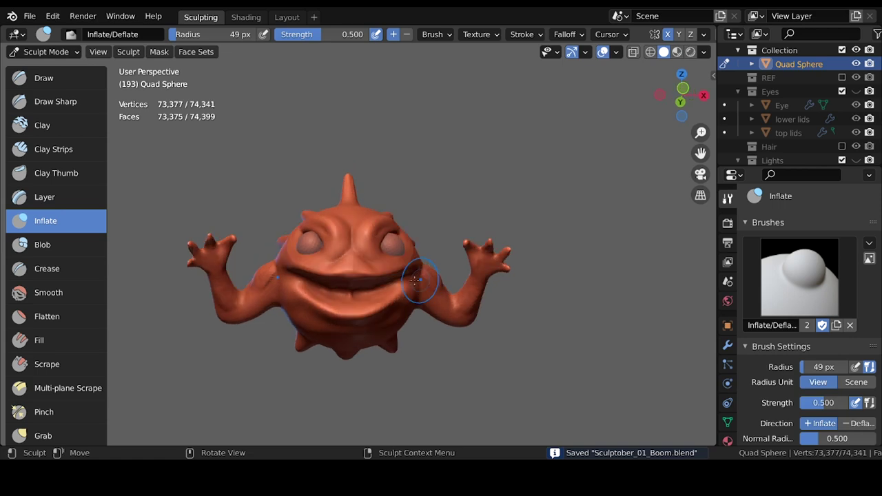
- Build up clay strips on the monster from a top-side view and save the file
{"action": "key", "text": "g"}
{"action": "mouse_move", "coordinate": [476, 310]}
{"action": "middle_mouse_down"}
{"action": "mouse_move", "coordinate": [516, 305]}
{"action": "mouse_move", "coordinate": [531, 347]}
{"action": "mouse_move", "coordinate": [490, 328]}
{"action": "mouse_move", "coordinate": [419, 344]}
{"action": "middle_mouse_up"}
{"action": "scroll", "coordinate": [420, 345], "scroll_direction": "up", "scroll_amount": 2}
{"action": "key", "text": "c"}
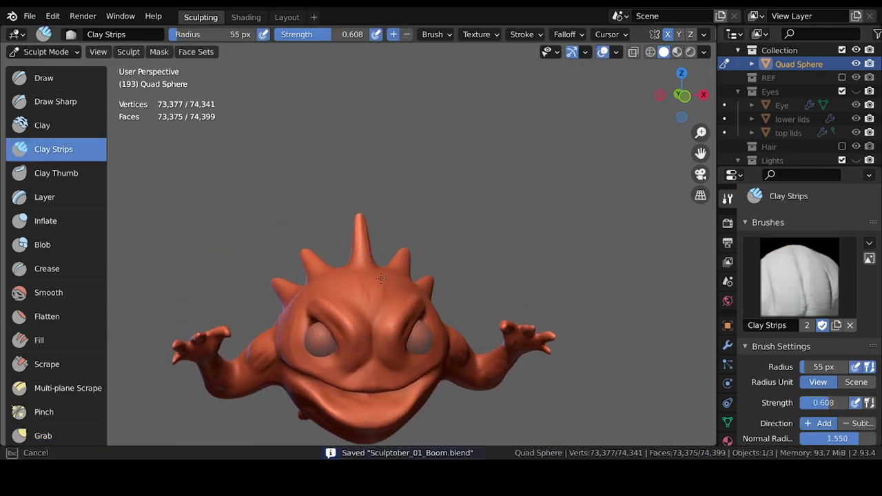
{"action": "mouse_move", "coordinate": [378, 295]}
{"action": "middle_mouse_down"}
{"action": "mouse_move", "coordinate": [386, 303]}
{"action": "mouse_move", "coordinate": [358, 308]}
{"action": "mouse_move", "coordinate": [350, 207]}
{"action": "middle_mouse_up"}
{"action": "scroll", "coordinate": [372, 307], "scroll_direction": "down", "scroll_amount": 2}
{"action": "key", "text": "ctrl+s"}
{"action": "scroll", "coordinate": [350, 197], "scroll_direction": "up", "scroll_amount": 4}
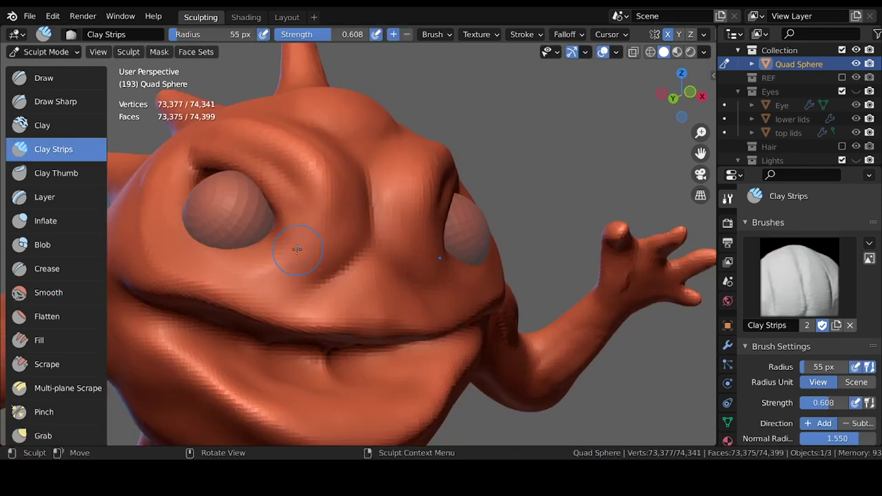
{"action": "scroll", "coordinate": [298, 230], "scroll_direction": "up", "scroll_amount": 2}
{"action": "middle_click_drag", "start_coordinate": [297, 230], "coordinate": [341, 291]}
{"action": "middle_click_drag", "start_coordinate": [266, 257], "coordinate": [324, 273]}
- Scrape a brow ridge above the eye with the Peaks brush at 21 px and save
{"action": "key", "text": "g"}
{"action": "mouse_move", "coordinate": [306, 235]}
{"action": "middle_mouse_down"}
{"action": "mouse_move", "coordinate": [324, 231]}
{"action": "mouse_move", "coordinate": [301, 102]}
{"action": "mouse_move", "coordinate": [351, 219]}
{"action": "mouse_move", "coordinate": [413, 286]}
{"action": "mouse_move", "coordinate": [404, 246]}
{"action": "mouse_move", "coordinate": [386, 234]}
{"action": "mouse_move", "coordinate": [399, 187]}
{"action": "mouse_move", "coordinate": [427, 207]}
{"action": "middle_mouse_up"}
{"action": "left_click", "coordinate": [47, 364]}
{"action": "key", "text": "KP_0"}
{"action": "key", "text": "g"}
{"action": "key", "text": "shift+t"}
{"action": "key", "text": "f"}
{"action": "left_click", "coordinate": [433, 210]}
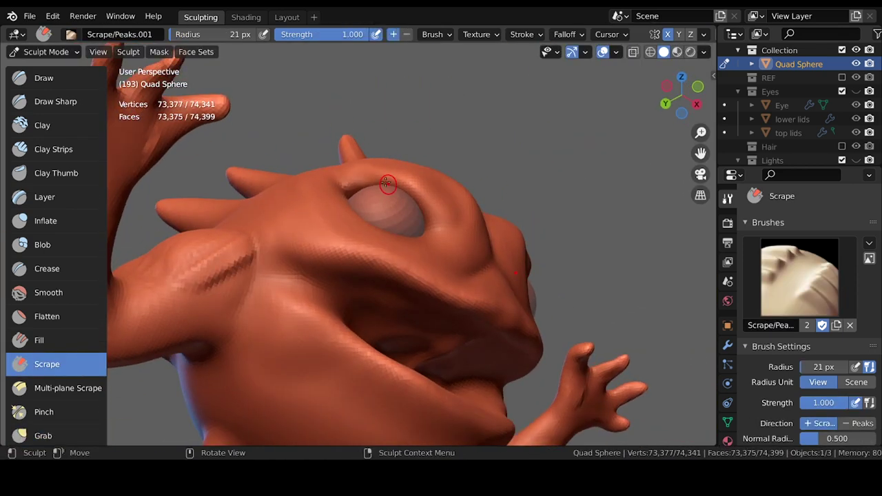
{"action": "mouse_move", "coordinate": [370, 180]}
{"action": "middle_mouse_down"}
{"action": "mouse_move", "coordinate": [443, 242]}
{"action": "mouse_move", "coordinate": [386, 173]}
{"action": "mouse_move", "coordinate": [413, 236]}
{"action": "mouse_move", "coordinate": [358, 207]}
{"action": "mouse_move", "coordinate": [368, 236]}
{"action": "middle_mouse_up"}
{"action": "key", "text": "g"}
{"action": "key", "text": "ctrl+s"}
- Crease the area around the eyes, then add clay strips and save
{"action": "key", "text": "f"}
{"action": "left_click", "coordinate": [359, 206]}
{"action": "key", "text": "shift+c"}
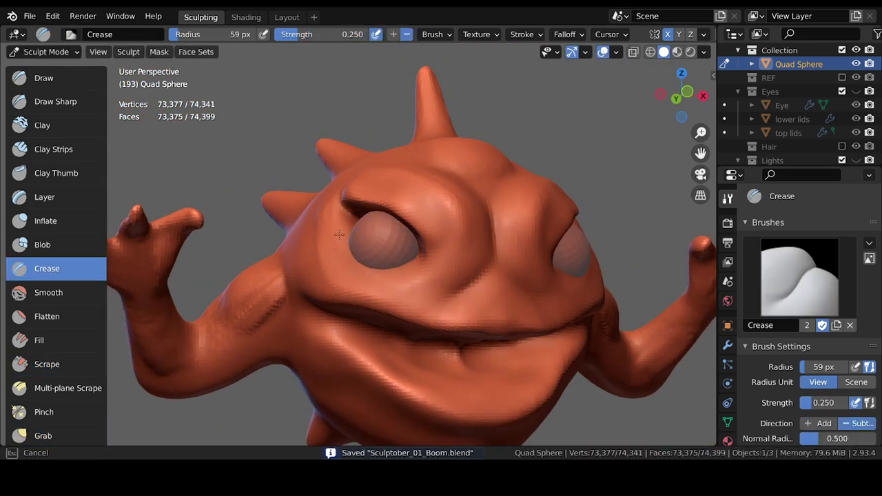
{"action": "key", "text": "c"}
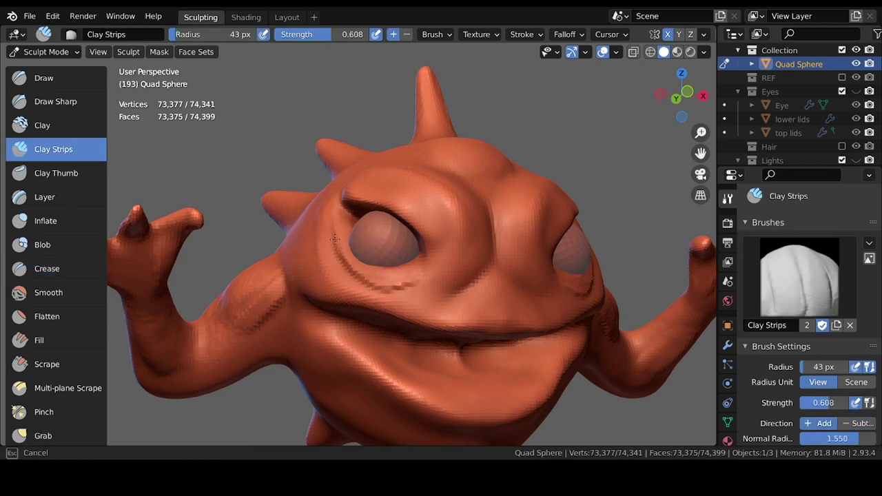
{"action": "middle_click_drag", "start_coordinate": [334, 239], "coordinate": [534, 277]}
{"action": "scroll", "coordinate": [534, 277], "scroll_direction": "down", "scroll_amount": 3}
{"action": "mouse_move", "coordinate": [360, 199]}
{"action": "middle_mouse_down"}
{"action": "mouse_move", "coordinate": [360, 222]}
{"action": "mouse_move", "coordinate": [207, 309]}
{"action": "mouse_move", "coordinate": [236, 275]}
{"action": "mouse_move", "coordinate": [291, 299]}
{"action": "mouse_move", "coordinate": [354, 255]}
{"action": "mouse_move", "coordinate": [323, 265]}
{"action": "mouse_move", "coordinate": [358, 242]}
{"action": "mouse_move", "coordinate": [466, 213]}
{"action": "middle_mouse_up"}
{"action": "key", "text": "ctrl+s"}
- Add clay-strip muscle detail to the arm and fingers with a 38 px brush, saving twice
{"action": "key", "text": "g"}
{"action": "key", "text": "c"}
{"action": "key", "text": "f"}
{"action": "left_click", "coordinate": [316, 270]}
{"action": "key", "text": "ctrl+s"}
{"action": "middle_click_drag", "start_coordinate": [480, 203], "coordinate": [466, 297]}
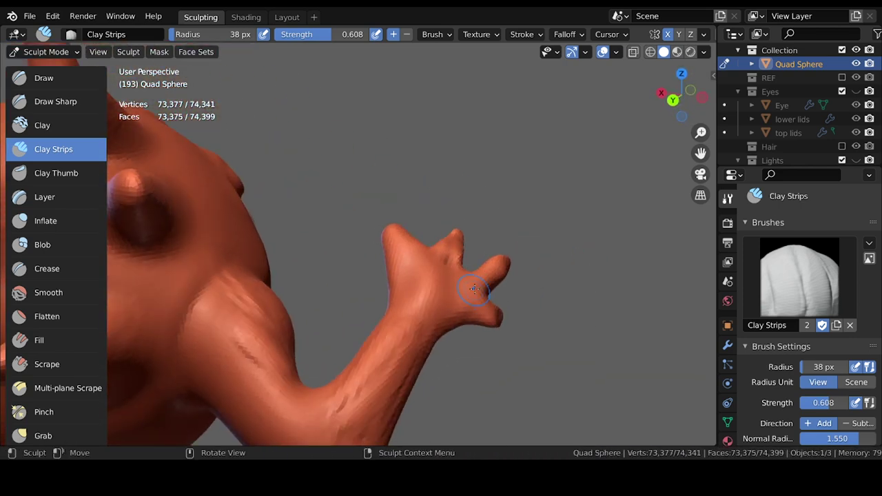
{"action": "mouse_move", "coordinate": [410, 278]}
{"action": "middle_mouse_down"}
{"action": "mouse_move", "coordinate": [336, 249]}
{"action": "mouse_move", "coordinate": [286, 286]}
{"action": "mouse_move", "coordinate": [315, 275]}
{"action": "mouse_move", "coordinate": [365, 228]}
{"action": "mouse_move", "coordinate": [256, 286]}
{"action": "middle_mouse_up"}
{"action": "key", "text": "g"}
{"action": "key", "text": "ctrl+s"}
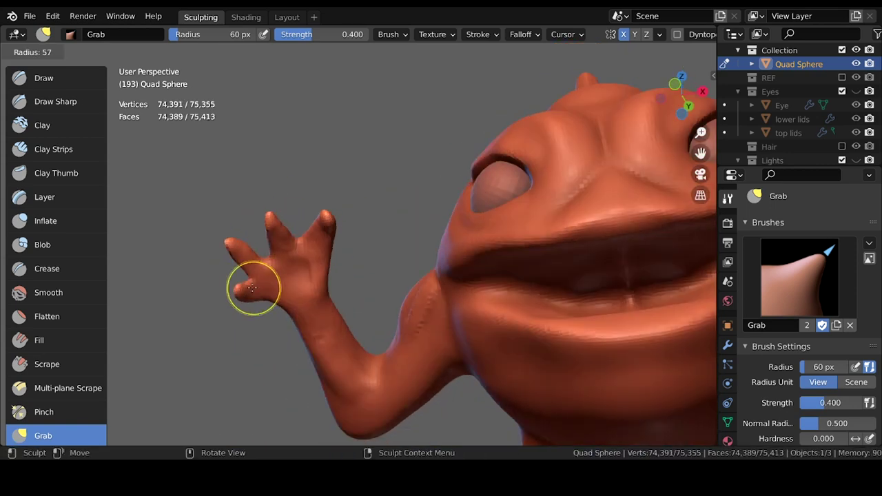
- Switch from Sculpt Mode to Object Mode and bring up the Add menu
{"action": "scroll", "coordinate": [269, 288], "scroll_direction": "up", "scroll_amount": 2}
{"action": "mouse_move", "coordinate": [346, 256]}
{"action": "middle_mouse_down"}
{"action": "mouse_move", "coordinate": [528, 319]}
{"action": "mouse_move", "coordinate": [447, 304]}
{"action": "middle_mouse_up"}
{"action": "key", "text": "ctrl+Tab"}
{"action": "key", "text": "shift+a"}
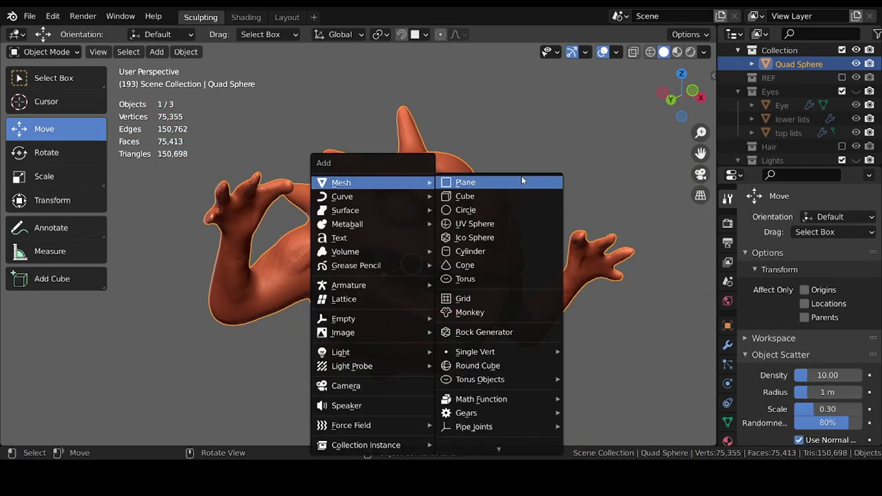
- Deselect everything, add a new cube and shrink it down
{"action": "key", "text": "Escape"}
{"action": "key", "text": "alt+a"}
{"action": "key", "text": "shift+a"}
{"action": "left_click", "coordinate": [596, 196]}
{"action": "key", "text": "KP_3"}
{"action": "key", "text": "g"}
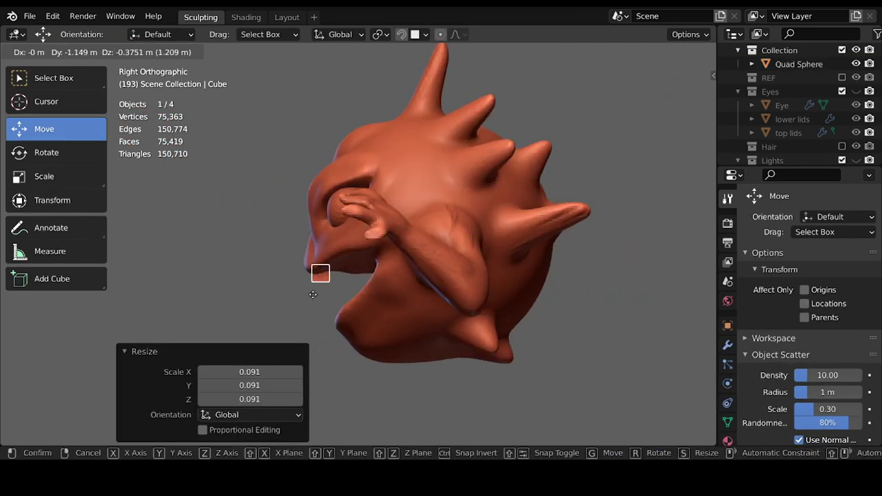
{"action": "left_click", "coordinate": [297, 290]}
- Extrude the cube's bottom face and merge it at center, then undo back to the flat face
{"action": "key", "text": "Tab"}
{"action": "mouse_move", "coordinate": [297, 289]}
{"action": "middle_mouse_down"}
{"action": "mouse_move", "coordinate": [354, 228]}
{"action": "mouse_move", "coordinate": [406, 246]}
{"action": "middle_mouse_up"}
{"action": "key", "text": "e"}
{"action": "key", "text": "alt+m"}
{"action": "left_click", "coordinate": [318, 261]}
{"action": "key", "text": "Tab"}
{"action": "key", "text": "ctrl+1"}
{"action": "key", "text": "ctrl+z"}
{"action": "key", "text": "Tab"}
{"action": "key", "text": "ctrl+z"}
- Narrow the bottom face, extrude it again and merge it into a single point
{"action": "key", "text": "s"}
{"action": "left_click", "coordinate": [370, 256]}
{"action": "key", "text": "e"}
{"action": "left_click", "coordinate": [370, 271]}
{"action": "key", "text": "alt+m"}
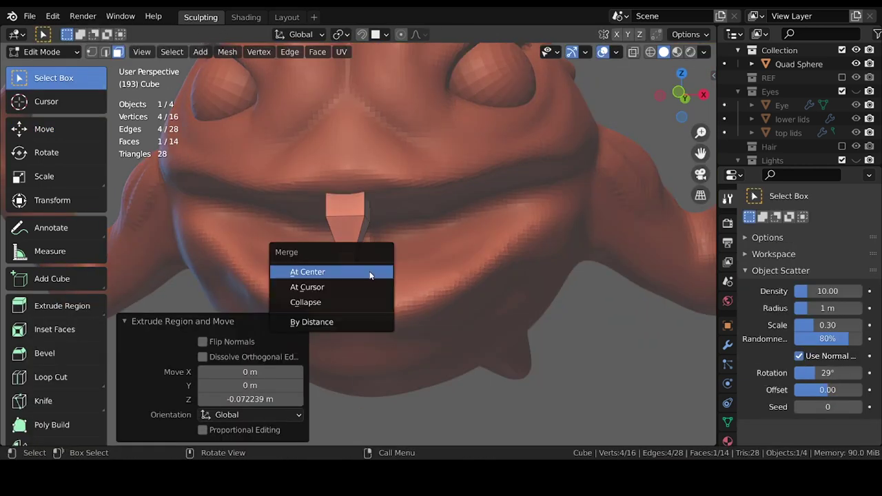
{"action": "left_click", "coordinate": [370, 271]}
{"action": "key", "text": "Tab"}
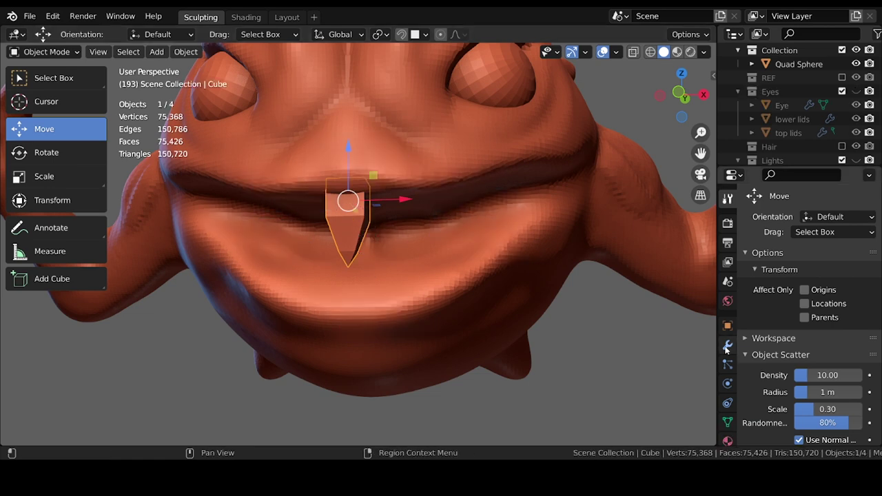
- Give the tooth a level 4 Subdivision Surface modifier and apply it
{"action": "left_click", "coordinate": [727, 346]}
{"action": "key", "text": "ctrl+4"}
{"action": "key", "text": "KP_3"}
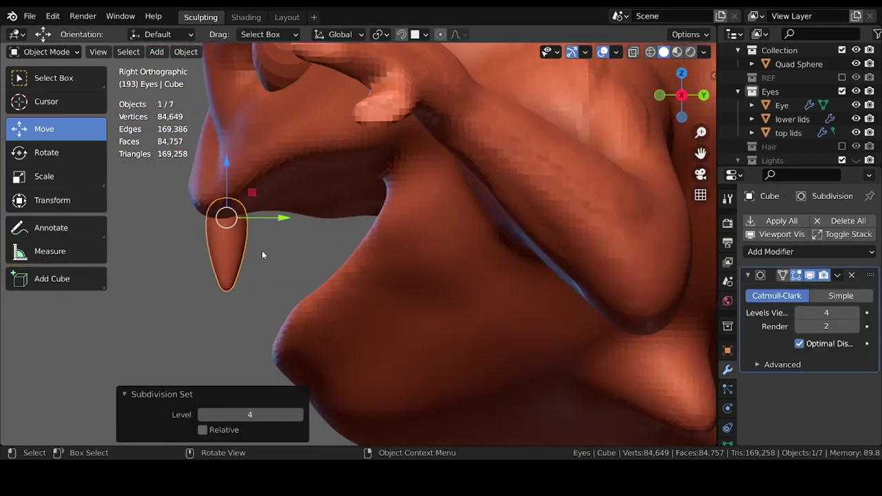
{"action": "key", "text": "ctrl+Tab"}
{"action": "key", "text": "ctrl+Tab"}
{"action": "key", "text": "ctrl+a"}
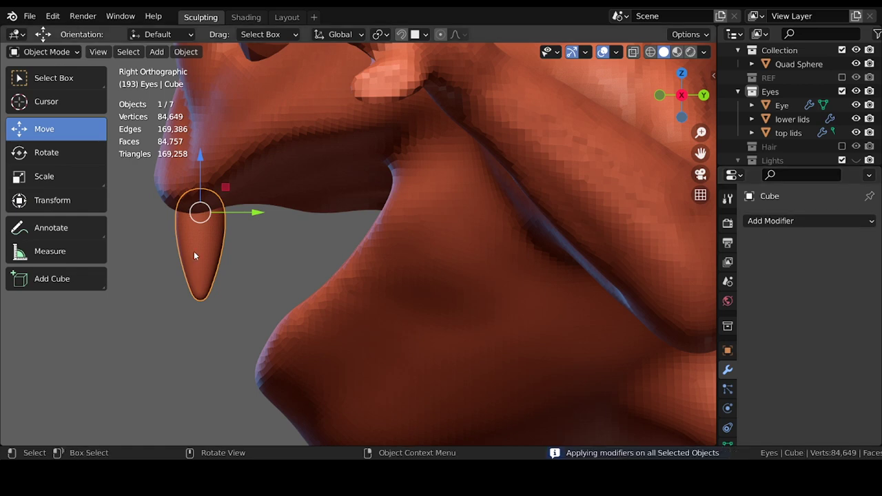
{"action": "key", "text": "ctrl+Tab"}
- Isolate the tooth and sculpt it with the Flatten brush, then bring the whole model back into view
{"action": "key", "text": "KP_1"}
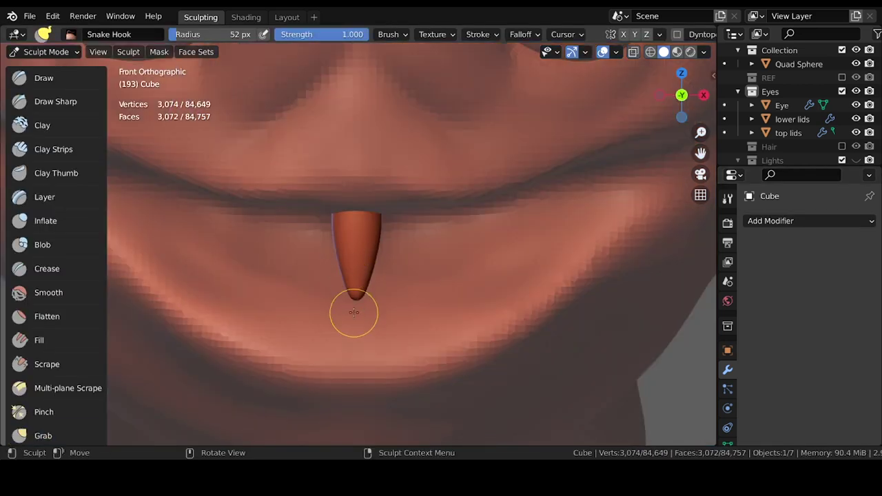
{"action": "middle_click_drag", "start_coordinate": [356, 298], "coordinate": [388, 315]}
{"action": "key", "text": "KP_1"}
{"action": "key", "text": "ctrl+Tab"}
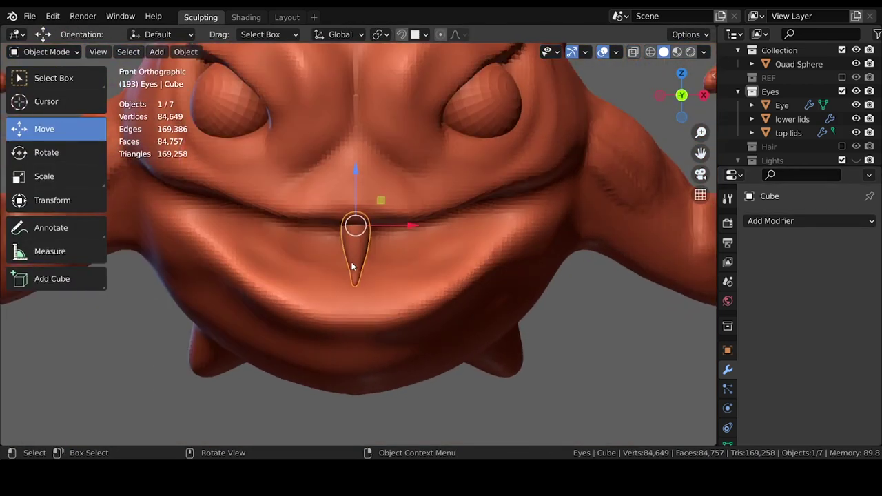
{"action": "key", "text": "KP_3"}
{"action": "key", "text": "KP_Divide"}
{"action": "key", "text": "KP_7"}
{"action": "key", "text": "ctrl+Tab"}
{"action": "key", "text": "q"}
{"action": "left_click", "coordinate": [269, 250]}
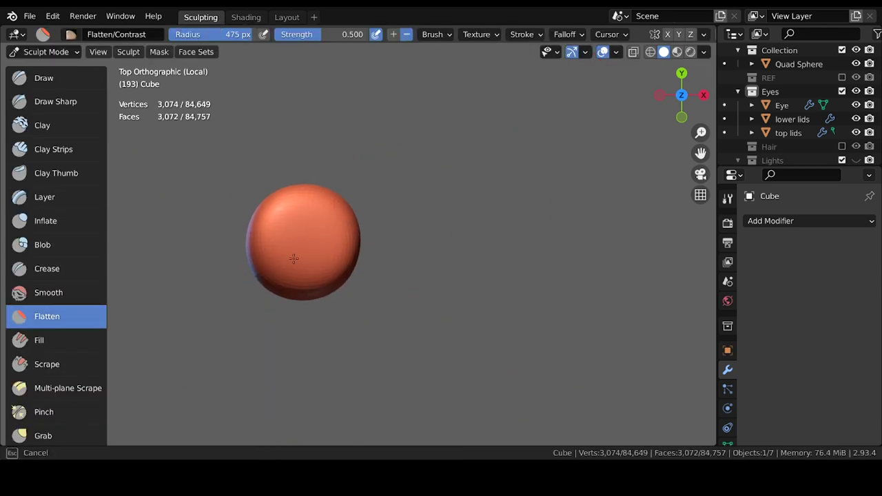
{"action": "middle_click_drag", "start_coordinate": [315, 216], "coordinate": [496, 142]}
{"action": "key", "text": "KP_3"}
{"action": "key", "text": "KP_Divide"}
- Move the tooth into the monster's mouth and scale it to 1.257
{"action": "key", "text": "ctrl+Tab"}
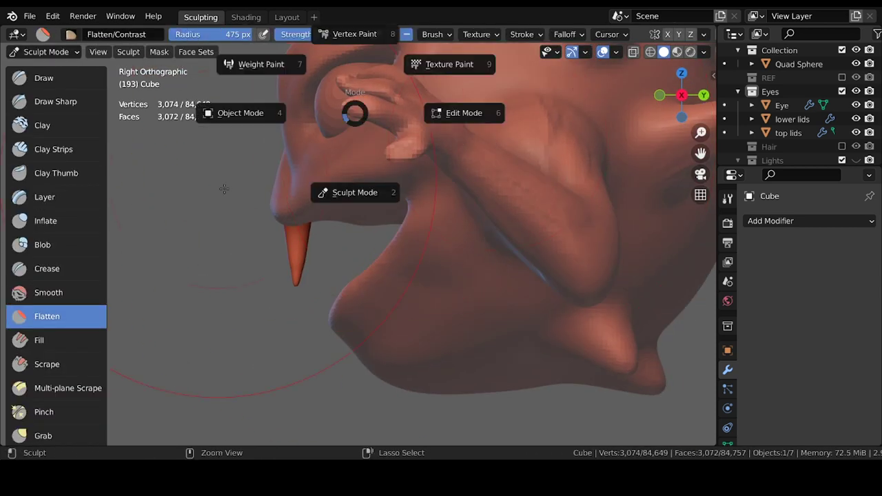
{"action": "key", "text": "KP_1"}
{"action": "key", "text": "g"}
{"action": "left_click", "coordinate": [345, 198]}
{"action": "key", "text": "s"}
{"action": "left_click", "coordinate": [365, 204]}
{"action": "key", "text": "KP_3"}
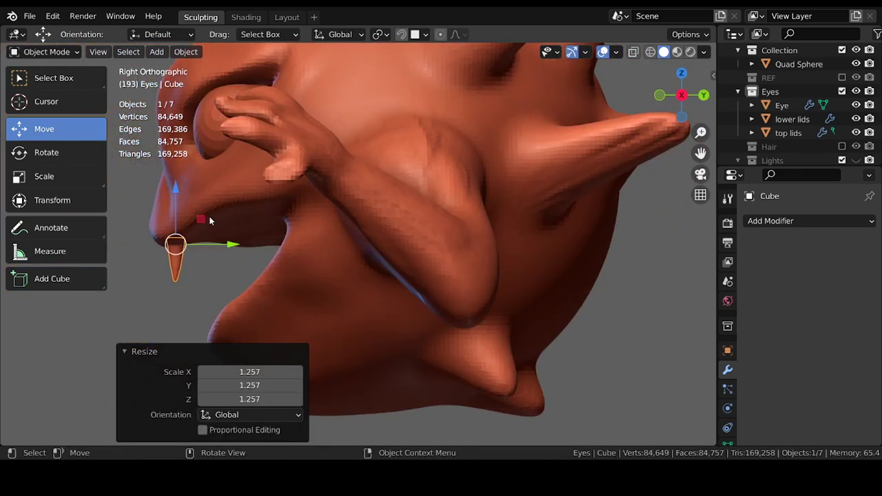
- Pull the tooth's shape with the Grab brush, then duplicate it as Cube.001 beside it
{"action": "key", "text": "ctrl+Tab"}
{"action": "left_click", "coordinate": [177, 285]}
{"action": "key", "text": "g"}
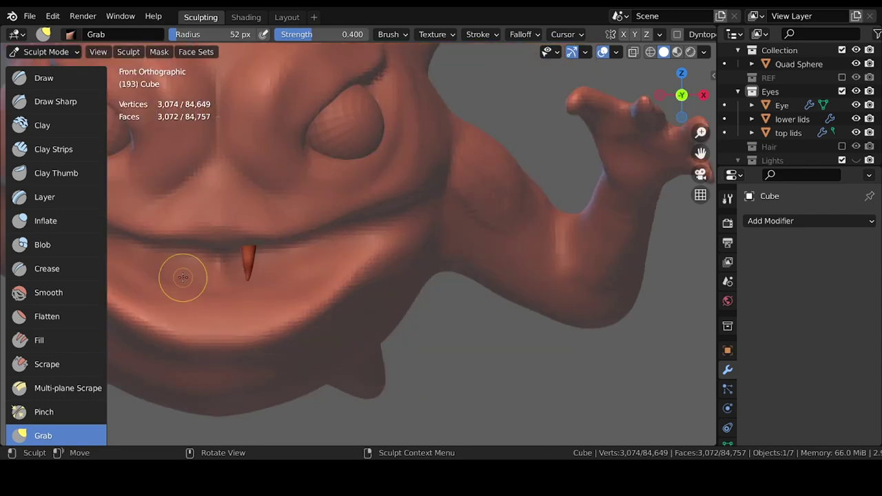
{"action": "key", "text": "ctrl+Tab"}
{"action": "key", "text": "shift+d"}
{"action": "left_click", "coordinate": [236, 205]}
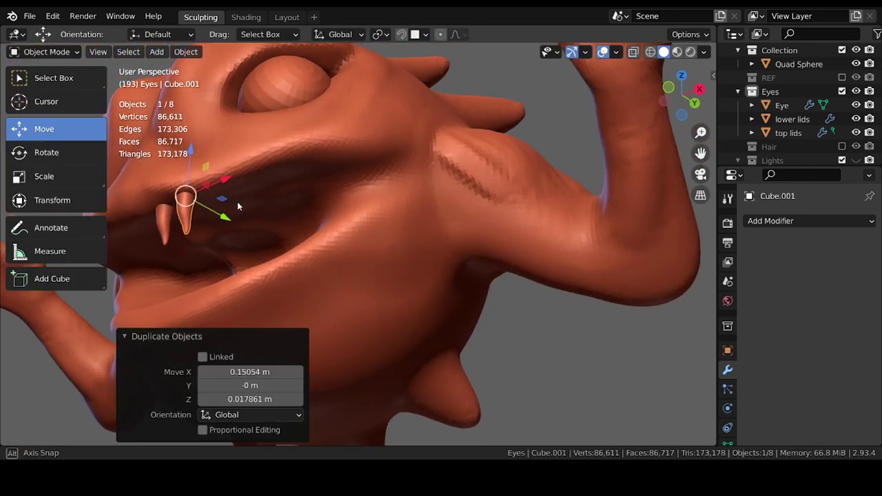
- Duplicate another tooth beside the first and move the selected teeth vertically into line
{"action": "middle_click_drag", "start_coordinate": [236, 205], "coordinate": [289, 152]}
{"action": "key", "text": "shift+d"}
{"action": "left_click", "coordinate": [329, 178]}
{"action": "middle_click_drag", "start_coordinate": [376, 213], "coordinate": [324, 207]}
{"action": "left_click", "coordinate": [282, 213], "text": "shift"}
{"action": "key", "text": "g"}
{"action": "key", "text": "z"}
{"action": "left_click", "coordinate": [262, 169]}
- Select four upper teeth and adjust their height along Z, undoing the last raise
{"action": "left_click", "coordinate": [228, 203]}
{"action": "left_click", "coordinate": [252, 207]}
{"action": "left_click", "coordinate": [282, 210]}
{"action": "left_click", "coordinate": [303, 214]}
{"action": "key", "text": "g"}
{"action": "key", "text": "z"}
{"action": "left_click", "coordinate": [306, 163]}
{"action": "middle_click_drag", "start_coordinate": [307, 163], "coordinate": [213, 213]}
{"action": "key", "text": "ctrl+z"}
{"action": "key", "text": "ctrl+z"}
{"action": "key", "text": "ctrl+z"}
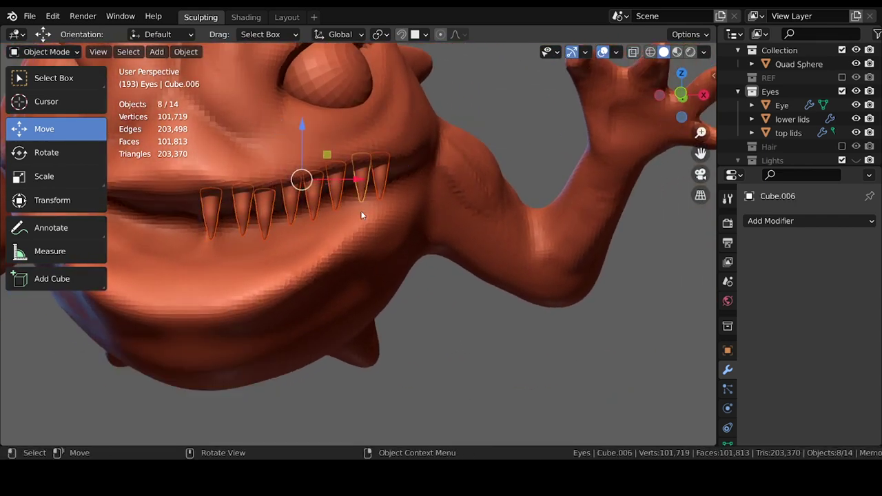
{"action": "scroll", "coordinate": [361, 215], "scroll_direction": "down", "scroll_amount": 3}
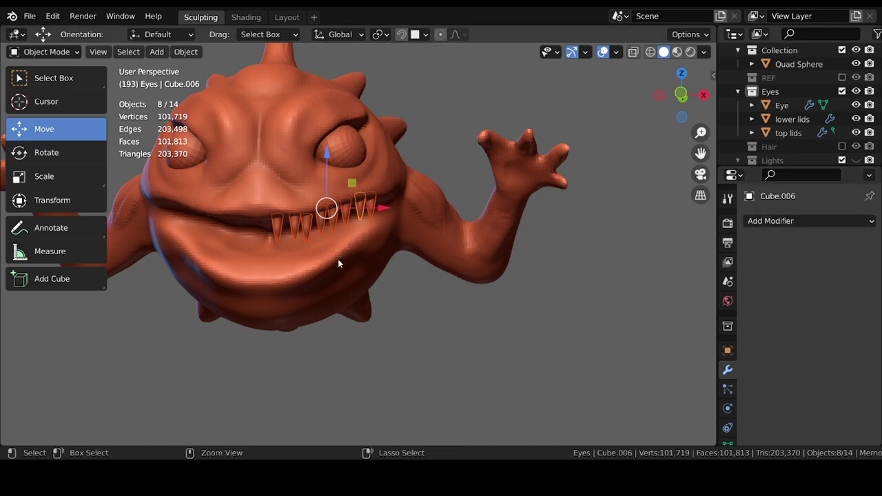
- Duplicate the upper teeth, mirror them with S X -1, and slide them to the mouth's left side
{"action": "key", "text": "ctrl+c"}
{"action": "key", "text": "shift+d"}
{"action": "type", "text": "sx-1"}
{"action": "key", "text": "Return"}
{"action": "key", "text": "g"}
{"action": "key", "text": "x"}
{"action": "left_click", "coordinate": [254, 268]}
{"action": "mouse_move", "coordinate": [254, 267]}
{"action": "middle_mouse_down"}
{"action": "mouse_move", "coordinate": [443, 319]}
{"action": "mouse_move", "coordinate": [312, 257]}
{"action": "middle_mouse_up"}
- Select the full row of teeth and flip it front to back with S Y -1
{"action": "scroll", "coordinate": [312, 257], "scroll_direction": "up", "scroll_amount": 3}
{"action": "left_click", "coordinate": [249, 222], "text": "shift"}
{"action": "left_click", "coordinate": [276, 222], "text": "shift"}
{"action": "left_click", "coordinate": [348, 210], "text": "shift"}
{"action": "middle_click_drag", "start_coordinate": [355, 213], "coordinate": [334, 228]}
{"action": "type", "text": "sy-1"}
{"action": "key", "text": "Return"}
- Duplicate the teeth row, flip it with S Z -1 and lower it to the bottom jaw
{"action": "key", "text": "g"}
{"action": "key", "text": "z"}
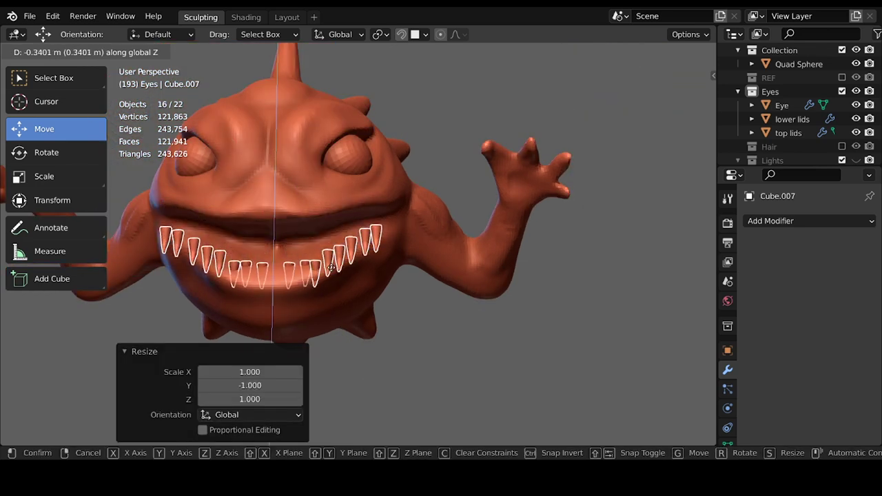
{"action": "left_click", "coordinate": [331, 268]}
{"action": "key", "text": "shift+d"}
{"action": "type", "text": "sz-1"}
{"action": "key", "text": "Return"}
{"action": "middle_click_drag", "start_coordinate": [331, 269], "coordinate": [391, 239]}
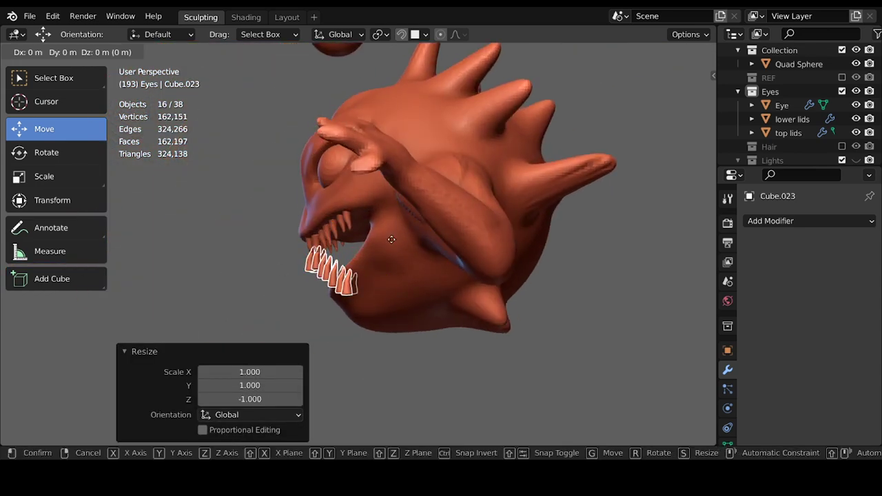
{"action": "left_click", "coordinate": [516, 218]}
- Delete the surplus teeth from the lower row
{"action": "key", "text": "KP_1"}
{"action": "mouse_move", "coordinate": [515, 218]}
{"action": "middle_mouse_down"}
{"action": "mouse_move", "coordinate": [338, 253]}
{"action": "mouse_move", "coordinate": [431, 273]}
{"action": "mouse_move", "coordinate": [283, 271]}
{"action": "middle_mouse_up"}
{"action": "left_click", "coordinate": [409, 261]}
{"action": "key", "text": "Delete"}
{"action": "left_click", "coordinate": [388, 269]}
{"action": "key", "text": "Delete"}
{"action": "left_click", "coordinate": [343, 290]}
{"action": "key", "text": "Delete"}
{"action": "left_click_drag", "start_coordinate": [283, 271], "coordinate": [234, 231]}
{"action": "key", "text": "Delete"}
{"action": "mouse_move", "coordinate": [229, 250]}
{"action": "middle_mouse_down"}
{"action": "mouse_move", "coordinate": [202, 262]}
{"action": "mouse_move", "coordinate": [425, 335]}
{"action": "middle_mouse_up"}
- Tilt the lower front teeth forward by -28°
{"action": "scroll", "coordinate": [425, 336], "scroll_direction": "up", "scroll_amount": 3}
{"action": "left_click", "coordinate": [415, 368]}
{"action": "key", "text": "r"}
{"action": "key", "text": "g"}
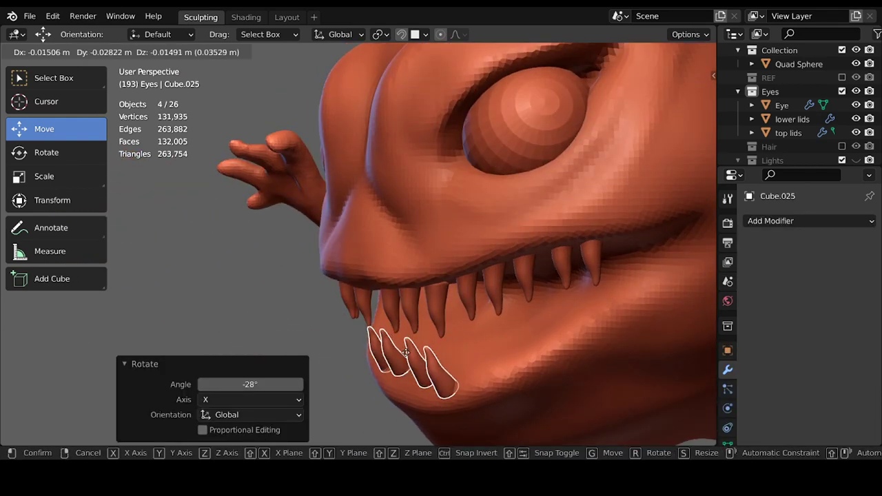
{"action": "left_click", "coordinate": [406, 351]}
- Duplicate single teeth into the gaps along the lower jaw
{"action": "key", "text": "shift+d"}
{"action": "left_click", "coordinate": [457, 342]}
{"action": "middle_click_drag", "start_coordinate": [456, 342], "coordinate": [469, 342]}
{"action": "key", "text": "shift+d"}
{"action": "left_click", "coordinate": [554, 336]}
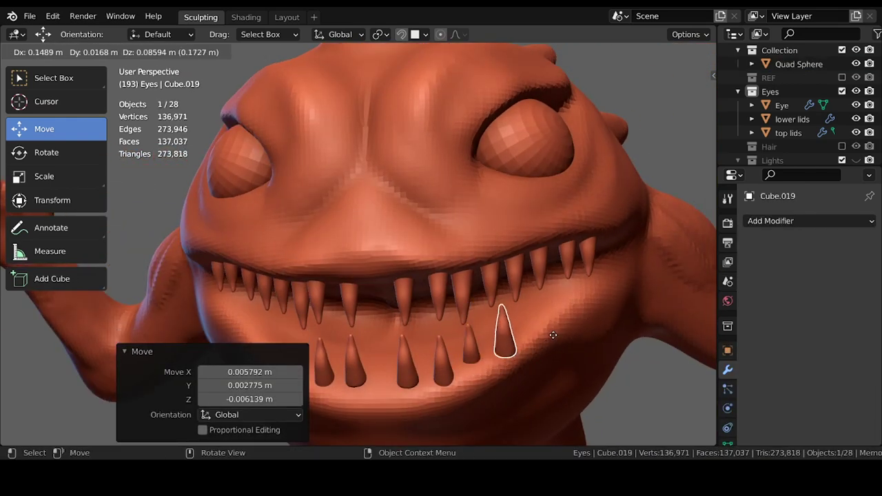
{"action": "left_click", "coordinate": [554, 336]}
{"action": "middle_click_drag", "start_coordinate": [554, 336], "coordinate": [503, 315]}
{"action": "key", "text": "shift+d"}
{"action": "left_click", "coordinate": [567, 299]}
{"action": "key", "text": "shift+d"}
{"action": "mouse_move", "coordinate": [567, 299]}
{"action": "middle_mouse_down"}
{"action": "mouse_move", "coordinate": [624, 284]}
{"action": "mouse_move", "coordinate": [625, 295]}
{"action": "middle_mouse_up"}
{"action": "left_click", "coordinate": [625, 274]}
- Nudge a misplaced tooth into line further along the jaw
{"action": "left_click_drag", "start_coordinate": [547, 282], "coordinate": [535, 292]}
{"action": "left_click", "coordinate": [496, 368]}
{"action": "left_click_drag", "start_coordinate": [458, 336], "coordinate": [414, 337]}
{"action": "mouse_move", "coordinate": [499, 318]}
{"action": "middle_mouse_down"}
{"action": "mouse_move", "coordinate": [471, 295]}
{"action": "mouse_move", "coordinate": [585, 288]}
{"action": "middle_mouse_up"}
- Duplicate the six selected teeth and scale the copies along X
{"action": "key", "text": "shift+d"}
{"action": "key", "text": "s"}
{"action": "key", "text": "x"}
{"action": "left_click", "coordinate": [407, 277]}
- Duplicate one more front tooth and save Sculptober_01_Boom.blend
{"action": "mouse_move", "coordinate": [413, 308]}
{"action": "middle_mouse_down"}
{"action": "mouse_move", "coordinate": [540, 357]}
{"action": "mouse_move", "coordinate": [478, 269]}
{"action": "middle_mouse_up"}
{"action": "left_click", "coordinate": [458, 273]}
{"action": "key", "text": "shift+d"}
{"action": "left_click", "coordinate": [459, 274]}
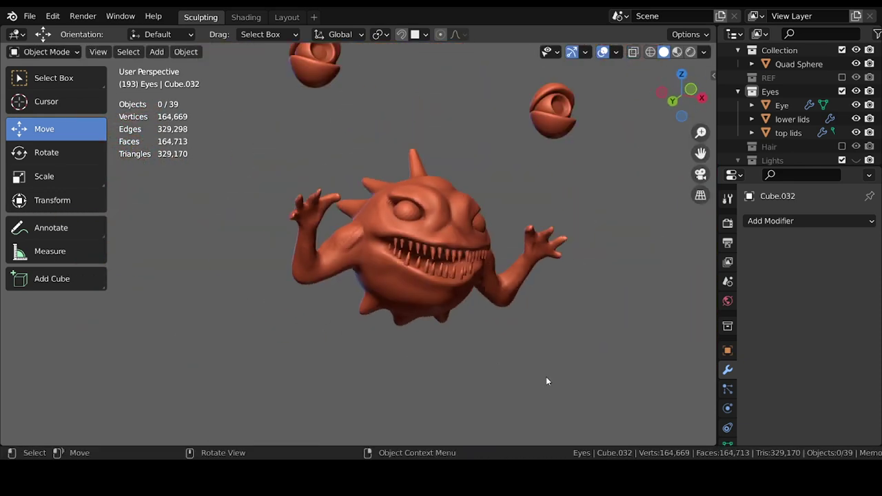
{"action": "key", "text": "ctrl+s"}
{"action": "middle_click_drag", "start_coordinate": [520, 240], "coordinate": [478, 239]}
{"action": "scroll", "coordinate": [478, 238], "scroll_direction": "up", "scroll_amount": 2}
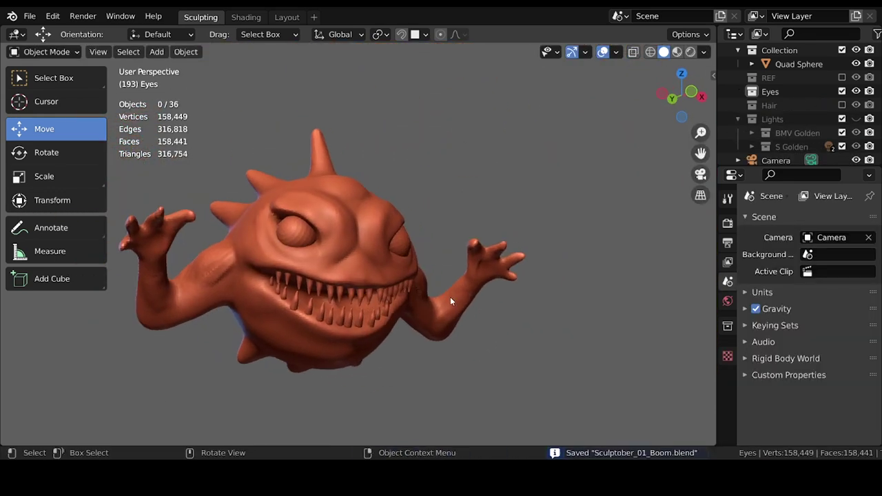
- Select the Quad Sphere body, enter Sculpt Mode with a larger brush, reshape the brows and save
{"action": "mouse_move", "coordinate": [450, 296]}
{"action": "middle_mouse_down"}
{"action": "mouse_move", "coordinate": [339, 206]}
{"action": "mouse_move", "coordinate": [397, 201]}
{"action": "mouse_move", "coordinate": [503, 271]}
{"action": "mouse_move", "coordinate": [454, 318]}
{"action": "mouse_move", "coordinate": [384, 292]}
{"action": "middle_mouse_up"}
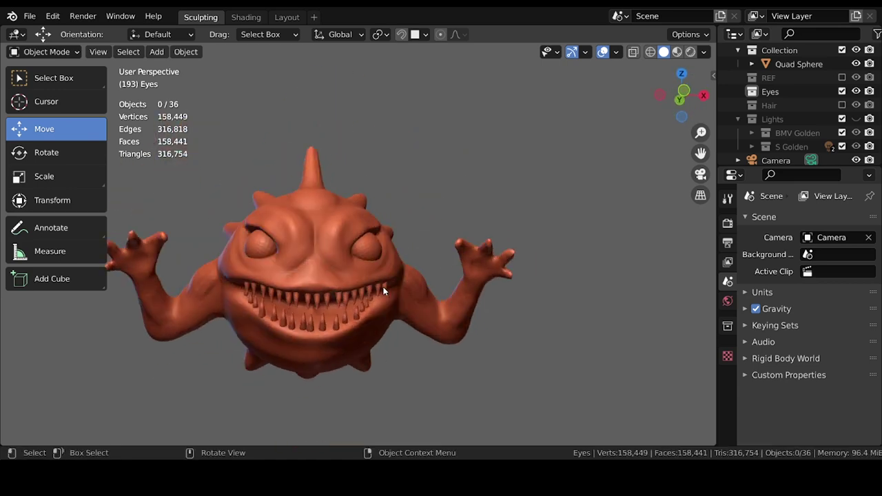
{"action": "left_click", "coordinate": [406, 312]}
{"action": "key", "text": "ctrl+Tab"}
{"action": "scroll", "coordinate": [422, 252], "scroll_direction": "up", "scroll_amount": 3}
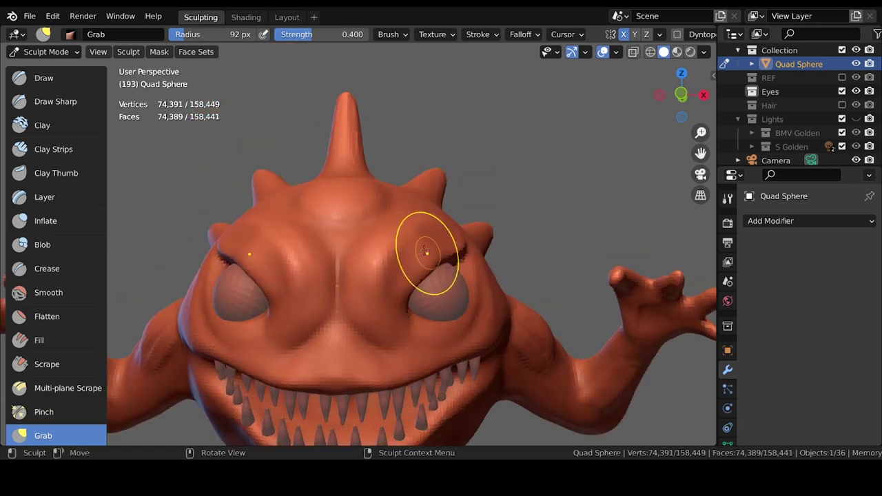
{"action": "scroll", "coordinate": [411, 218], "scroll_direction": "up", "scroll_amount": 2}
{"action": "key", "text": "f"}
{"action": "left_click", "coordinate": [413, 221]}
{"action": "mouse_move", "coordinate": [414, 220]}
{"action": "middle_mouse_down"}
{"action": "mouse_move", "coordinate": [394, 232]}
{"action": "mouse_move", "coordinate": [462, 217]}
{"action": "mouse_move", "coordinate": [390, 285]}
{"action": "mouse_move", "coordinate": [446, 346]}
{"action": "mouse_move", "coordinate": [358, 269]}
{"action": "mouse_move", "coordinate": [296, 315]}
{"action": "mouse_move", "coordinate": [434, 160]}
{"action": "middle_mouse_up"}
{"action": "key", "text": "ctrl+s"}
- Shrink the brush to stretch out the back spikes
{"action": "key", "text": "bracketleft"}
{"action": "key", "text": "bracketleft"}
{"action": "key", "text": "bracketleft"}
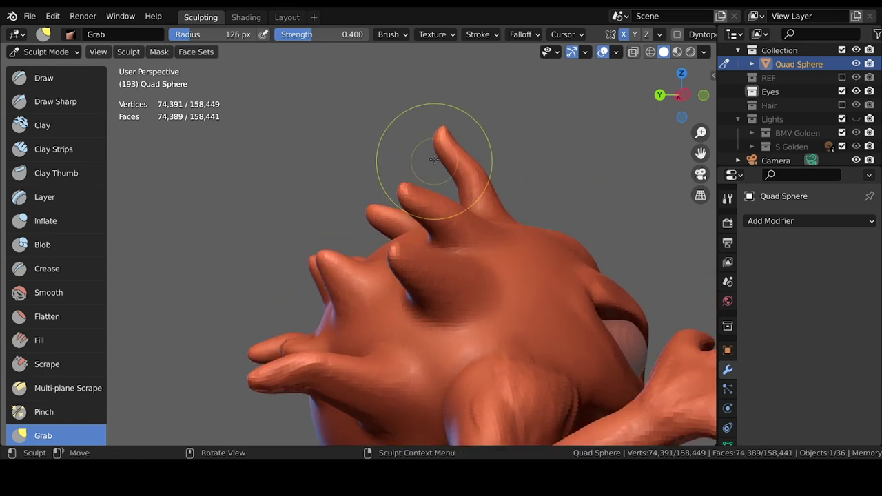
{"action": "left_click", "coordinate": [351, 252]}
{"action": "mouse_move", "coordinate": [351, 251]}
{"action": "middle_mouse_down"}
{"action": "mouse_move", "coordinate": [531, 255]}
{"action": "mouse_move", "coordinate": [483, 276]}
{"action": "mouse_move", "coordinate": [469, 270]}
{"action": "mouse_move", "coordinate": [481, 280]}
{"action": "middle_mouse_up"}
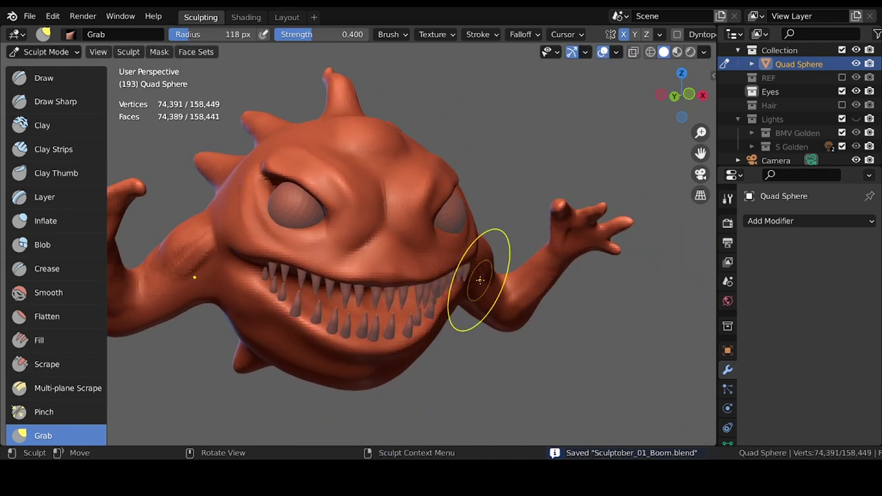
{"action": "key", "text": "shift+c"}
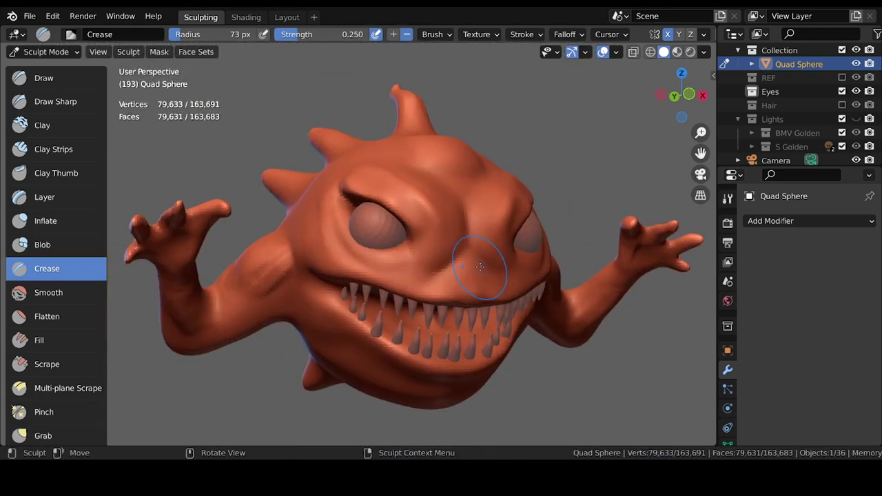
- Refine the surface around the eye and teeth, saving and switching to Inflate
{"action": "middle_click_drag", "start_coordinate": [480, 266], "coordinate": [386, 272]}
{"action": "scroll", "coordinate": [275, 276], "scroll_direction": "up", "scroll_amount": 5}
{"action": "mouse_move", "coordinate": [293, 298]}
{"action": "middle_mouse_down"}
{"action": "mouse_move", "coordinate": [228, 246]}
{"action": "mouse_move", "coordinate": [302, 270]}
{"action": "middle_mouse_up"}
{"action": "scroll", "coordinate": [359, 317], "scroll_direction": "down", "scroll_amount": 5}
{"action": "key", "text": "ctrl+s"}
{"action": "mouse_move", "coordinate": [310, 315]}
{"action": "middle_mouse_down"}
{"action": "mouse_move", "coordinate": [399, 321]}
{"action": "mouse_move", "coordinate": [375, 334]}
{"action": "mouse_move", "coordinate": [390, 329]}
{"action": "mouse_move", "coordinate": [388, 319]}
{"action": "middle_mouse_up"}
{"action": "scroll", "coordinate": [372, 317], "scroll_direction": "down", "scroll_amount": 3}
{"action": "key", "text": "i"}
- Scrape the monster's front surface using the Scrape brush, then save
{"action": "key", "text": "q"}
{"action": "left_click", "coordinate": [364, 266]}
{"action": "middle_click_drag", "start_coordinate": [363, 267], "coordinate": [411, 315]}
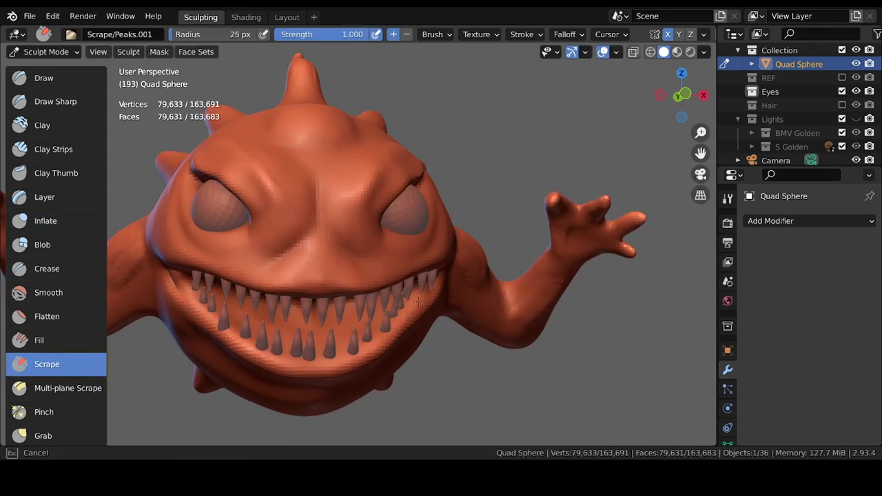
{"action": "middle_click_drag", "start_coordinate": [286, 358], "coordinate": [353, 381]}
{"action": "key", "text": "ctrl+s"}
- Back in Object Mode, duplicate one more tooth into place and save
{"action": "key", "text": "ctrl+z"}
{"action": "middle_click_drag", "start_coordinate": [213, 352], "coordinate": [453, 325]}
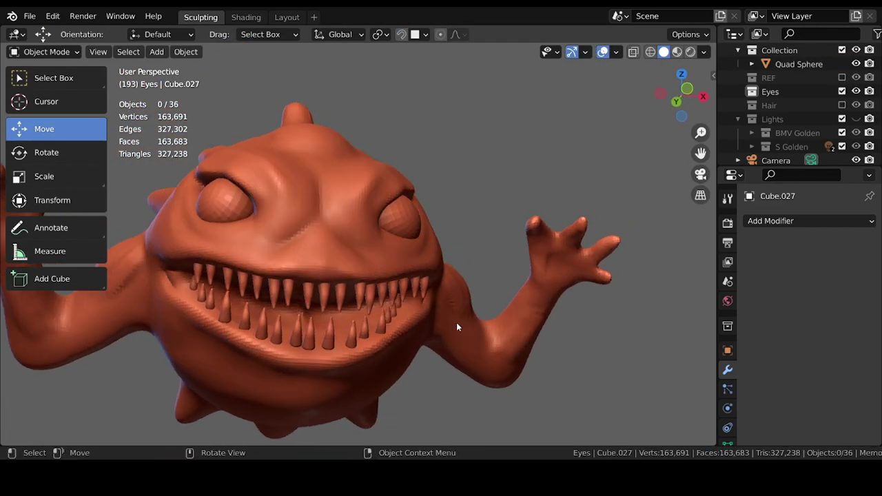
{"action": "mouse_move", "coordinate": [222, 310]}
{"action": "middle_mouse_down"}
{"action": "mouse_move", "coordinate": [381, 379]}
{"action": "mouse_move", "coordinate": [252, 334]}
{"action": "mouse_move", "coordinate": [420, 348]}
{"action": "mouse_move", "coordinate": [307, 401]}
{"action": "mouse_move", "coordinate": [459, 417]}
{"action": "mouse_move", "coordinate": [283, 240]}
{"action": "middle_mouse_up"}
{"action": "key", "text": "shift+s"}
{"action": "key", "text": "shift+d"}
{"action": "key", "text": "ctrl+s"}
- Return to Sculpt Mode, crease detail into the wrists and fingers, and save
{"action": "key", "text": "c"}
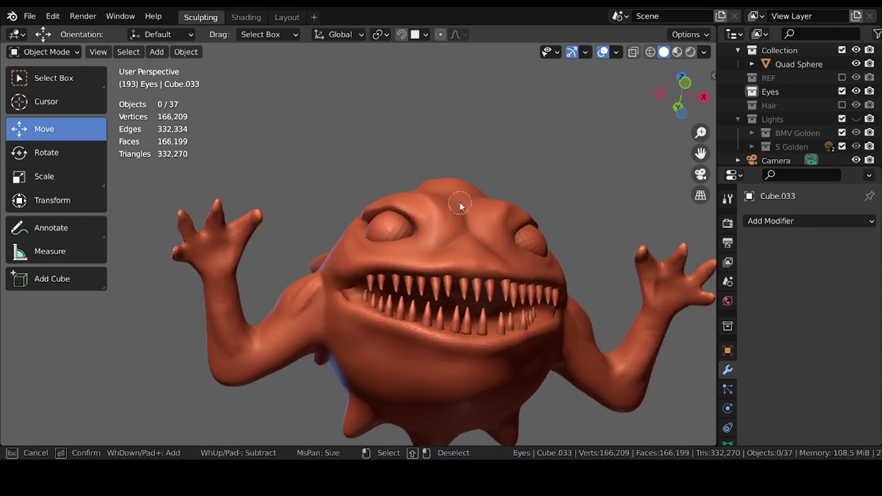
{"action": "key", "text": "ctrl+Tab"}
{"action": "key", "text": "alt+q"}
{"action": "key", "text": "ctrl+s"}
{"action": "mouse_move", "coordinate": [437, 289]}
{"action": "middle_mouse_down"}
{"action": "mouse_move", "coordinate": [413, 275]}
{"action": "mouse_move", "coordinate": [245, 268]}
{"action": "mouse_move", "coordinate": [199, 226]}
{"action": "middle_mouse_up"}
{"action": "key", "text": "shift+c"}
{"action": "mouse_move", "coordinate": [199, 268]}
{"action": "middle_mouse_down"}
{"action": "mouse_move", "coordinate": [218, 201]}
{"action": "mouse_move", "coordinate": [247, 226]}
{"action": "mouse_move", "coordinate": [275, 277]}
{"action": "mouse_move", "coordinate": [429, 352]}
{"action": "middle_mouse_up"}
{"action": "key", "text": "ctrl+s"}
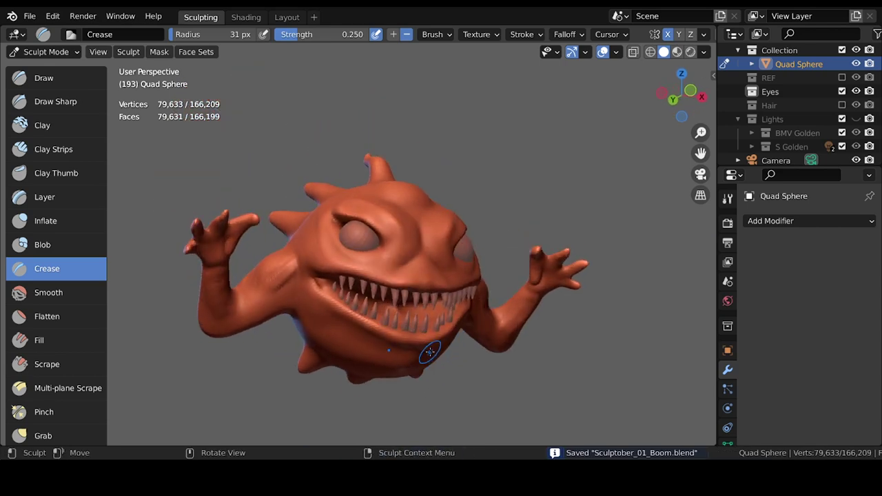
- Switch to the Draw brush and find its Texture settings in the Tool properties
{"action": "left_click", "coordinate": [727, 199]}
{"action": "key", "text": "x"}
{"action": "scroll", "coordinate": [736, 361], "scroll_direction": "down", "scroll_amount": 1}
{"action": "scroll", "coordinate": [736, 361], "scroll_direction": "up", "scroll_amount": 1}
{"action": "scroll", "coordinate": [736, 361], "scroll_direction": "down", "scroll_amount": 2}
{"action": "left_click", "coordinate": [727, 370]}
{"action": "left_click", "coordinate": [728, 405]}
{"action": "left_click", "coordinate": [727, 386]}
{"action": "left_click", "coordinate": [728, 347]}
{"action": "left_click", "coordinate": [728, 405]}
{"action": "left_click", "coordinate": [727, 198]}
{"action": "scroll", "coordinate": [752, 310], "scroll_direction": "down", "scroll_amount": 6}
{"action": "scroll", "coordinate": [752, 385], "scroll_direction": "down", "scroll_amount": 3}
{"action": "scroll", "coordinate": [754, 405], "scroll_direction": "down", "scroll_amount": 1}
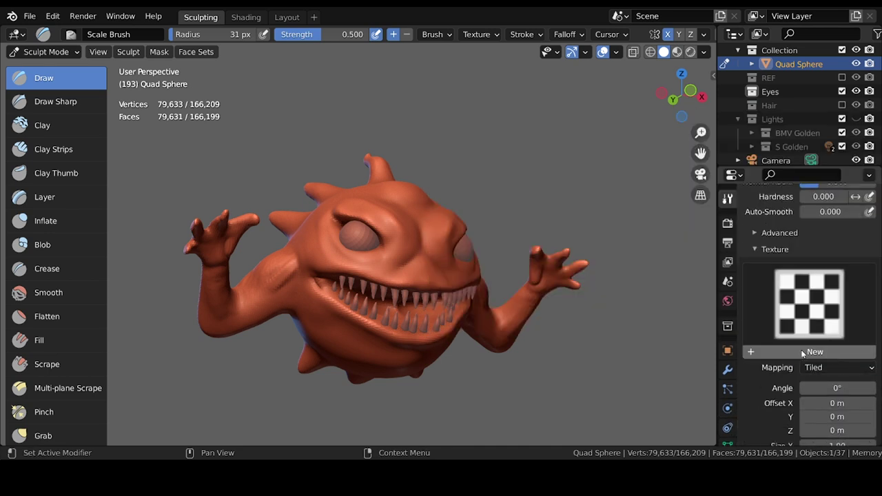
{"action": "scroll", "coordinate": [771, 345], "scroll_direction": "down", "scroll_amount": 10}
{"action": "scroll", "coordinate": [747, 372], "scroll_direction": "down", "scroll_amount": 6}
{"action": "left_click", "coordinate": [727, 326]}
{"action": "left_click", "coordinate": [727, 198]}
- Assign Texture.002 with the scales image to the brush and set its mapping to Random
{"action": "left_click", "coordinate": [810, 303]}
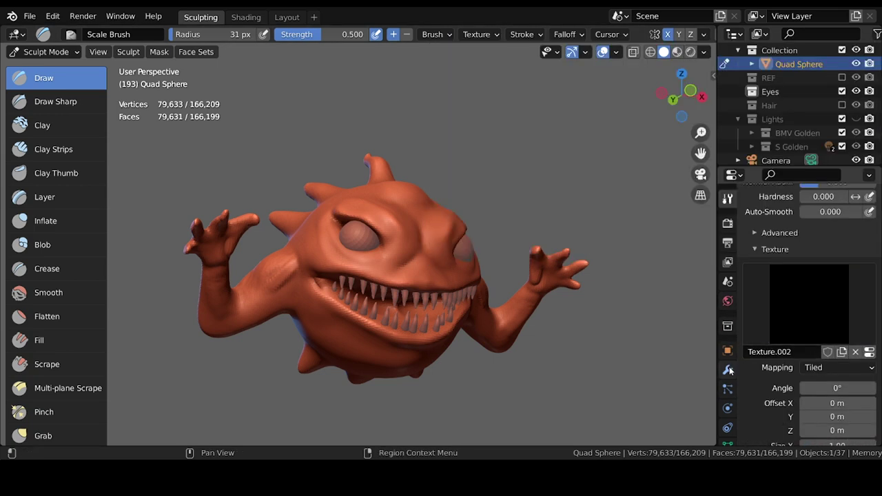
{"action": "scroll", "coordinate": [744, 368], "scroll_direction": "down", "scroll_amount": 14, "text": "ctrl"}
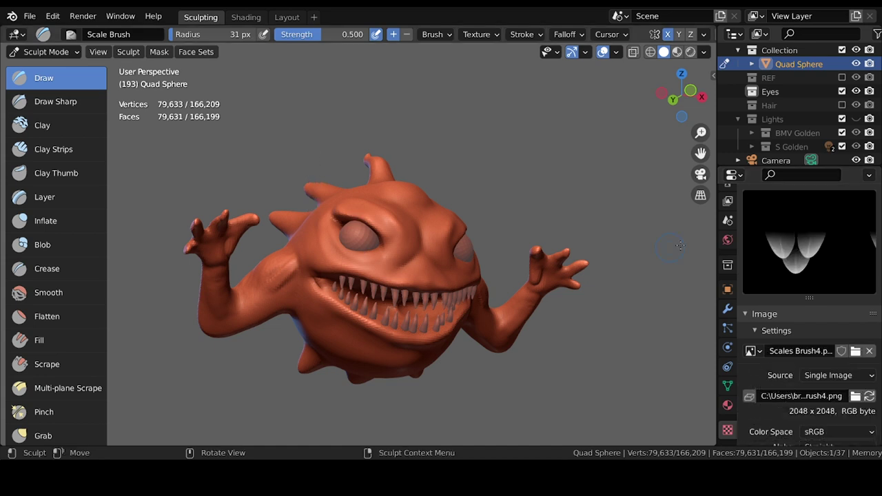
{"action": "left_click", "coordinate": [727, 199]}
{"action": "scroll", "coordinate": [806, 359], "scroll_direction": "down", "scroll_amount": 5}
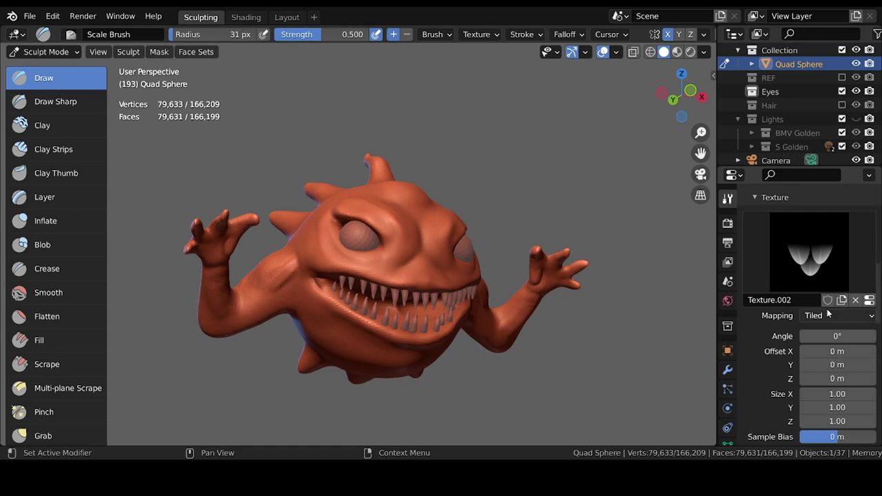
{"action": "left_click", "coordinate": [837, 315]}
{"action": "left_click", "coordinate": [816, 392]}
{"action": "scroll", "coordinate": [829, 390], "scroll_direction": "down", "scroll_amount": 3}
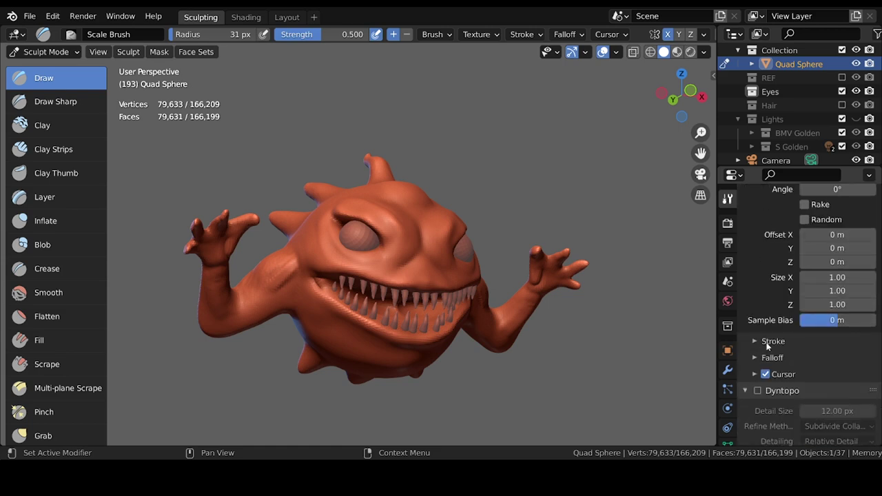
{"action": "scroll", "coordinate": [829, 390], "scroll_direction": "down", "scroll_amount": 3}
{"action": "scroll", "coordinate": [435, 200], "scroll_direction": "up", "scroll_amount": 5}
- Resize the brush and remesh the body at a 0.0200 voxel size
{"action": "key", "text": "f"}
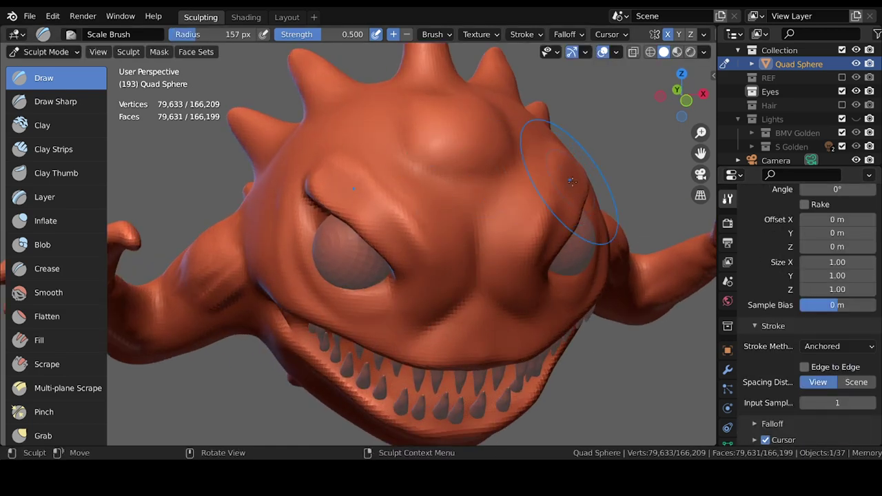
{"action": "middle_click_drag", "start_coordinate": [571, 181], "coordinate": [475, 197], "text": "ctrl"}
{"action": "key", "text": "r"}
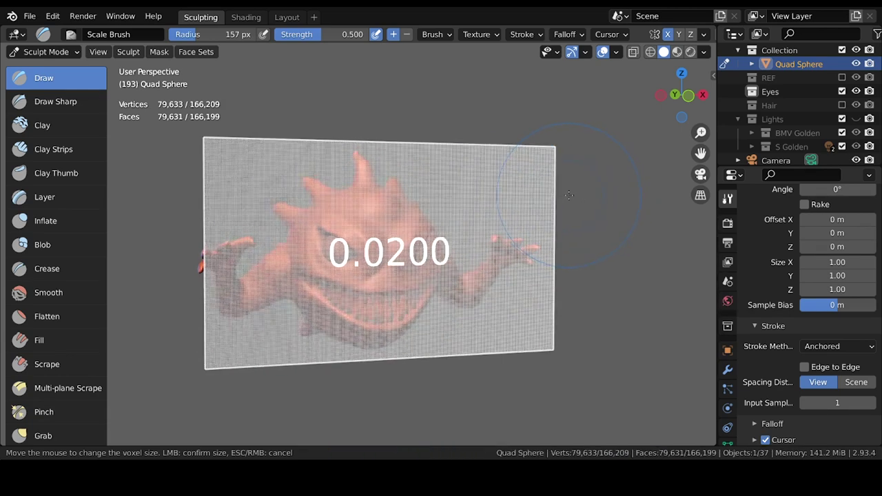
{"action": "left_click", "coordinate": [502, 199]}
{"action": "key", "text": "ctrl+r"}
- Turn to a three-quarter view and shrink the brush to 68 px
{"action": "scroll", "coordinate": [400, 303], "scroll_direction": "up", "scroll_amount": 5}
{"action": "scroll", "coordinate": [400, 303], "scroll_direction": "down", "scroll_amount": 5}
{"action": "middle_click_drag", "start_coordinate": [400, 303], "coordinate": [395, 262]}
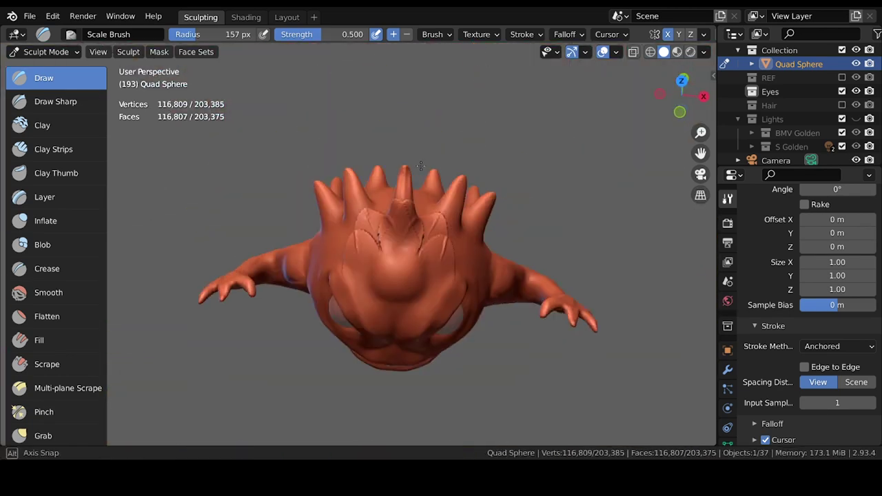
{"action": "key", "text": "bracketleft"}
{"action": "key", "text": "bracketleft"}
{"action": "key", "text": "bracketleft"}
{"action": "mouse_move", "coordinate": [324, 290]}
{"action": "middle_mouse_down"}
{"action": "mouse_move", "coordinate": [324, 310]}
{"action": "mouse_move", "coordinate": [463, 296]}
{"action": "middle_mouse_up"}
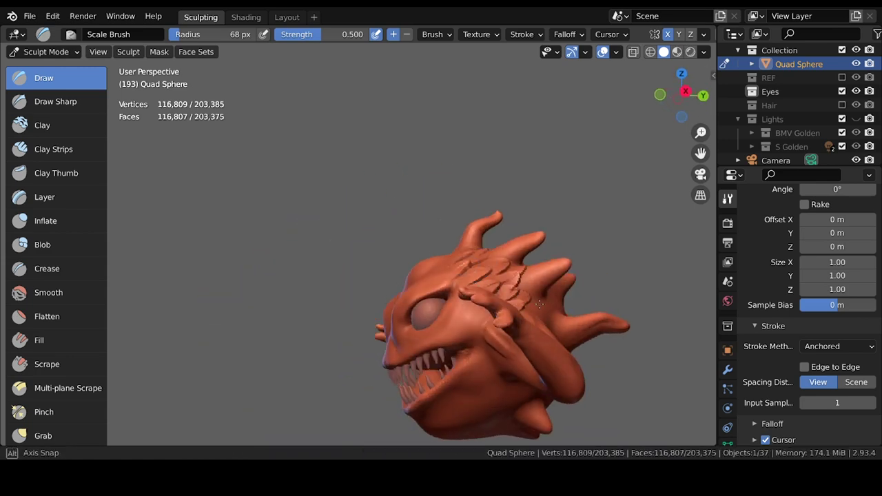
- Sculpt scales over the creature's top spikes, back and belly from several angles
{"action": "middle_click_drag", "start_coordinate": [449, 378], "coordinate": [421, 394]}
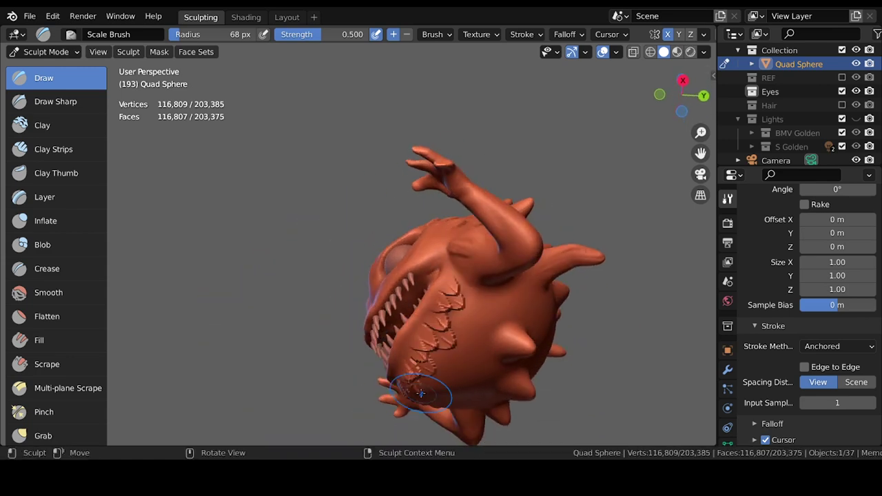
{"action": "mouse_move", "coordinate": [505, 369]}
{"action": "middle_mouse_down"}
{"action": "mouse_move", "coordinate": [366, 229]}
{"action": "mouse_move", "coordinate": [288, 230]}
{"action": "mouse_move", "coordinate": [247, 196]}
{"action": "mouse_move", "coordinate": [168, 209]}
{"action": "middle_mouse_up"}
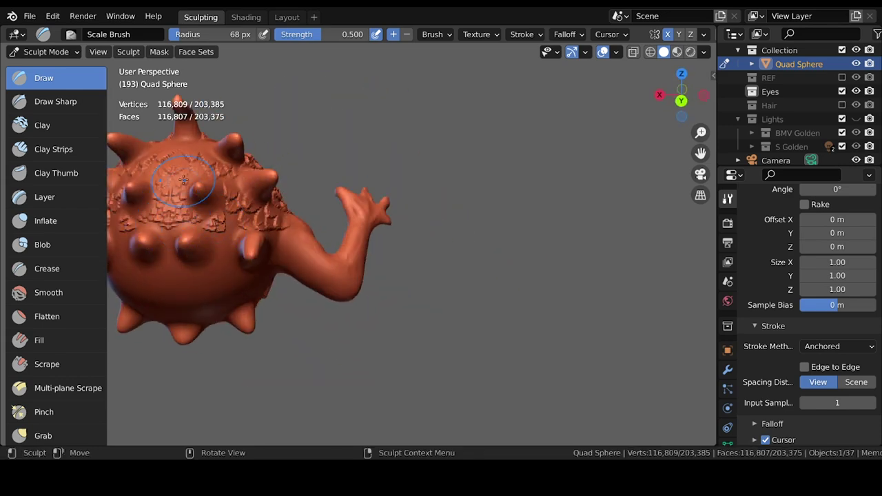
{"action": "middle_click_drag", "start_coordinate": [236, 233], "coordinate": [243, 287]}
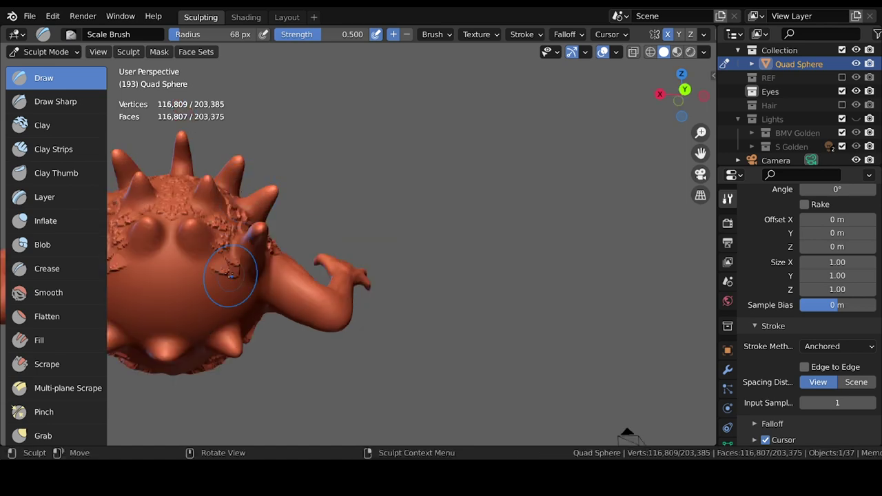
{"action": "mouse_move", "coordinate": [195, 309]}
{"action": "middle_mouse_down"}
{"action": "mouse_move", "coordinate": [260, 272]}
{"action": "mouse_move", "coordinate": [236, 393]}
{"action": "mouse_move", "coordinate": [264, 315]}
{"action": "middle_mouse_up"}
{"action": "middle_click_drag", "start_coordinate": [268, 279], "coordinate": [346, 213]}
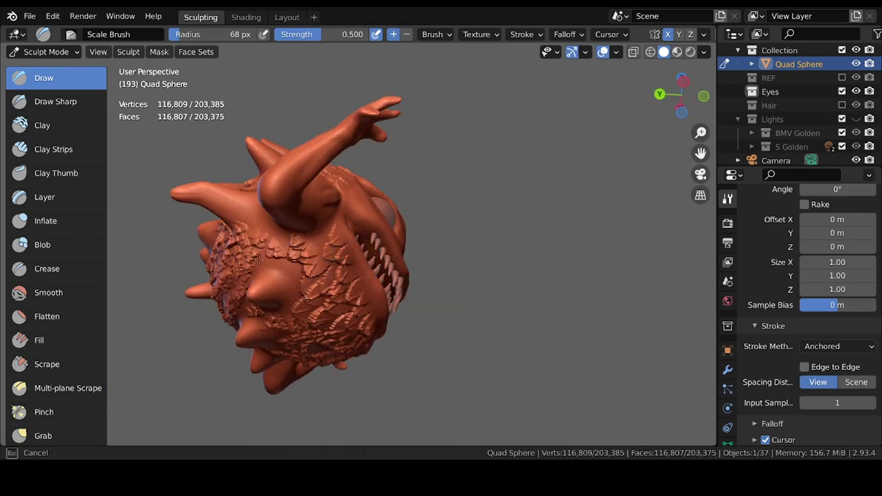
{"action": "mouse_move", "coordinate": [389, 129]}
{"action": "middle_mouse_down"}
{"action": "mouse_move", "coordinate": [414, 207]}
{"action": "mouse_move", "coordinate": [478, 276]}
{"action": "mouse_move", "coordinate": [285, 264]}
{"action": "mouse_move", "coordinate": [340, 238]}
{"action": "mouse_move", "coordinate": [398, 253]}
{"action": "mouse_move", "coordinate": [320, 321]}
{"action": "mouse_move", "coordinate": [331, 217]}
{"action": "mouse_move", "coordinate": [462, 296]}
{"action": "mouse_move", "coordinate": [414, 282]}
{"action": "mouse_move", "coordinate": [285, 292]}
{"action": "middle_mouse_up"}
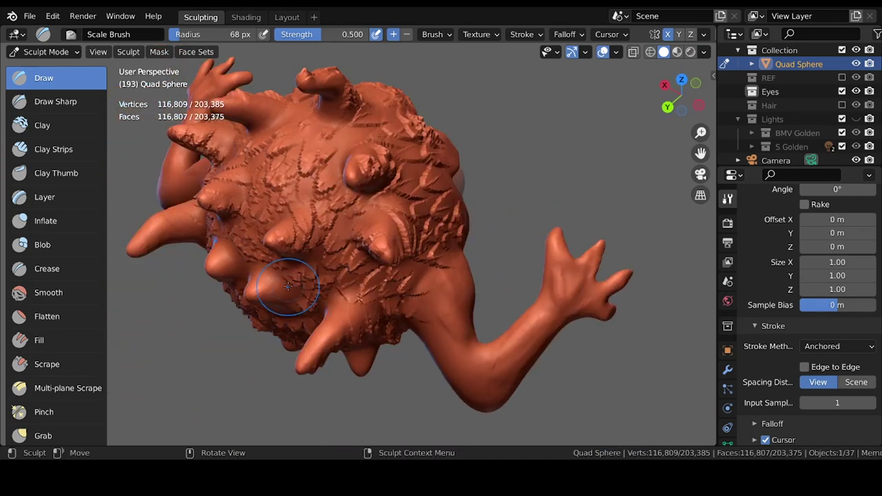
{"action": "scroll", "coordinate": [293, 259], "scroll_direction": "up", "scroll_amount": 3}
{"action": "mouse_move", "coordinate": [294, 258]}
{"action": "middle_mouse_down"}
{"action": "mouse_move", "coordinate": [295, 197]}
{"action": "mouse_move", "coordinate": [332, 336]}
{"action": "mouse_move", "coordinate": [426, 337]}
{"action": "middle_mouse_up"}
{"action": "scroll", "coordinate": [355, 337], "scroll_direction": "down", "scroll_amount": 3}
- Save the file and set the textured brush to radius 185 px and strength 0.131
{"action": "key", "text": "ctrl+s"}
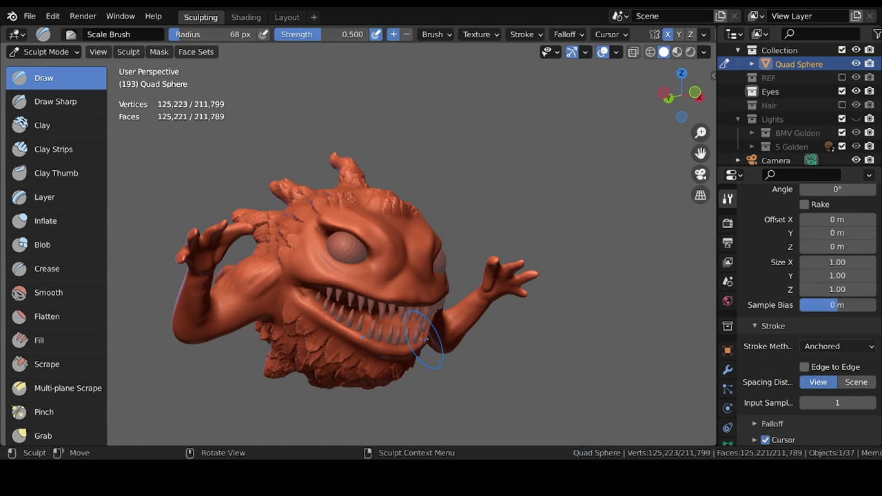
{"action": "scroll", "coordinate": [727, 345], "scroll_direction": "down", "scroll_amount": 3}
{"action": "left_click", "coordinate": [727, 429]}
{"action": "scroll", "coordinate": [838, 323], "scroll_direction": "up", "scroll_amount": 3}
{"action": "scroll", "coordinate": [838, 323], "scroll_direction": "up", "scroll_amount": 3}
{"action": "scroll", "coordinate": [855, 388], "scroll_direction": "down", "scroll_amount": 2}
{"action": "scroll", "coordinate": [855, 388], "scroll_direction": "down", "scroll_amount": 2}
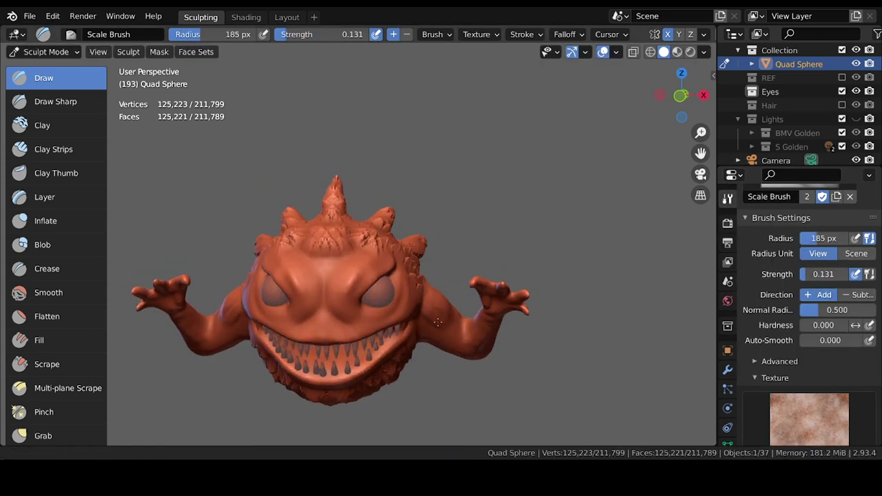
{"action": "scroll", "coordinate": [373, 341], "scroll_direction": "up", "scroll_amount": 3}
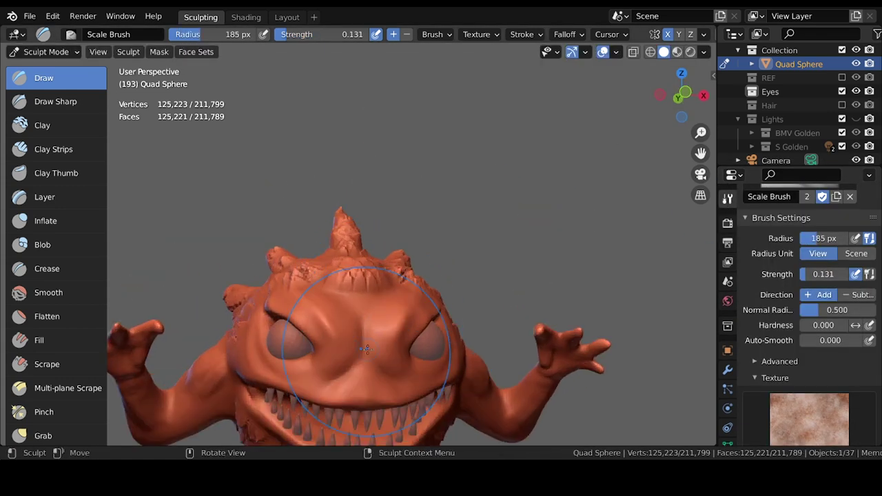
- Inspect the creature from all sides, view it through the scene camera, then leave Sculpt Mode
{"action": "middle_click_drag", "start_coordinate": [370, 332], "coordinate": [306, 339]}
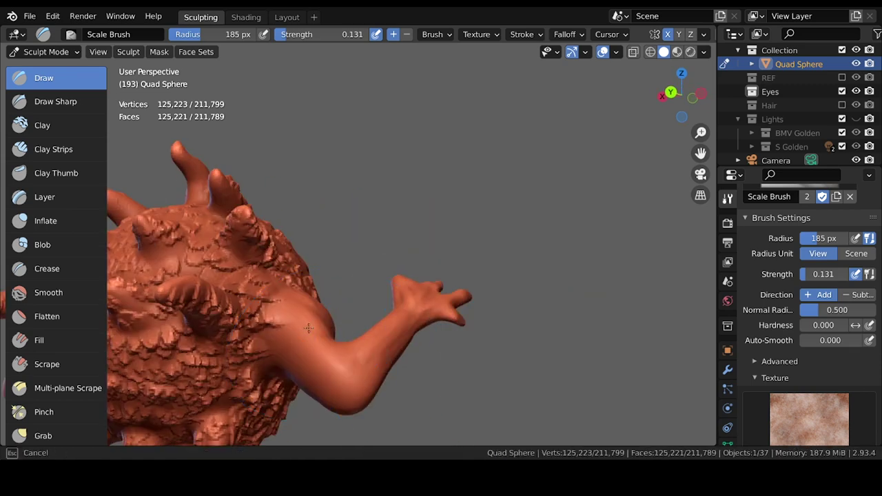
{"action": "middle_click_drag", "start_coordinate": [406, 340], "coordinate": [352, 294]}
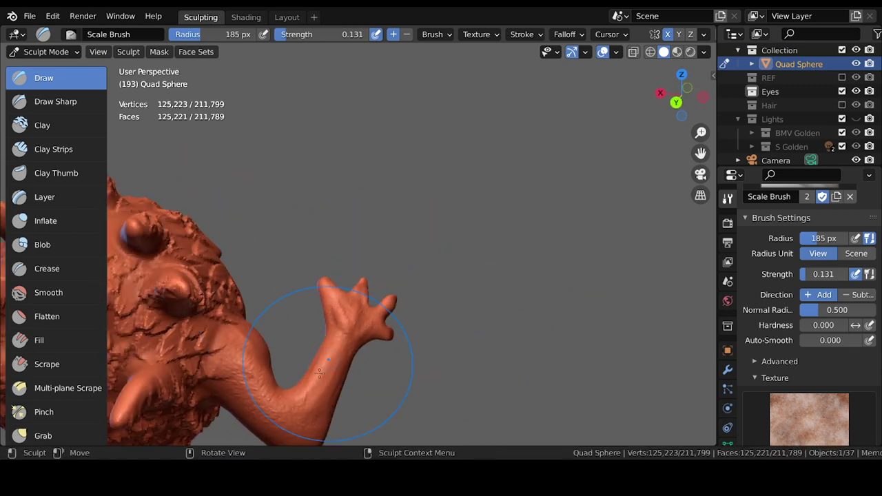
{"action": "middle_click_drag", "start_coordinate": [332, 334], "coordinate": [449, 318]}
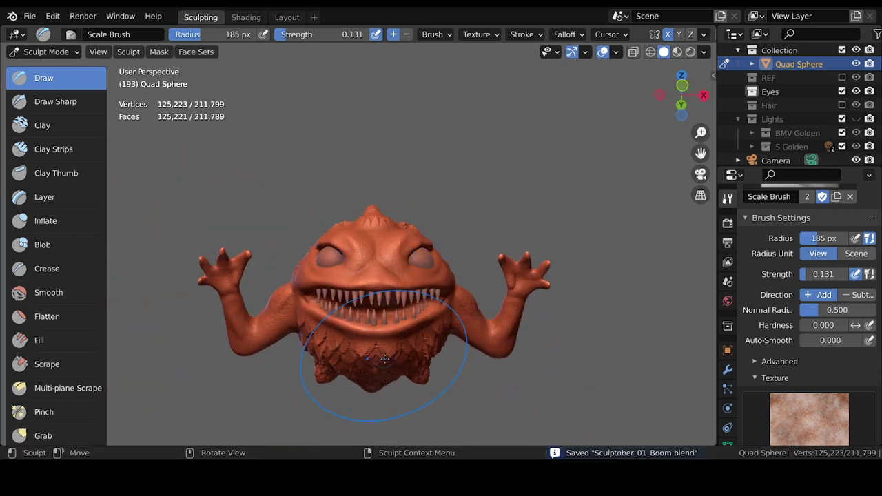
{"action": "middle_click_drag", "start_coordinate": [384, 359], "coordinate": [438, 330]}
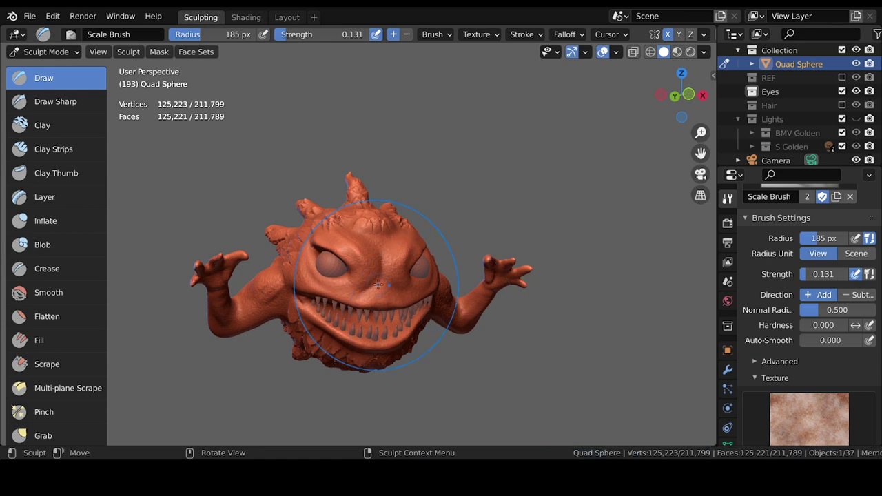
{"action": "key", "text": "KP_0"}
{"action": "mouse_move", "coordinate": [378, 284]}
{"action": "middle_mouse_down"}
{"action": "mouse_move", "coordinate": [373, 254]}
{"action": "mouse_move", "coordinate": [386, 275]}
{"action": "middle_mouse_up"}
{"action": "key", "text": "ctrl+Tab"}
- In the Shading workspace, make the skin's Diffuse BSDF colour saturated red and edit its roughness
{"action": "left_click", "coordinate": [246, 17]}
{"action": "left_click", "coordinate": [740, 400]}
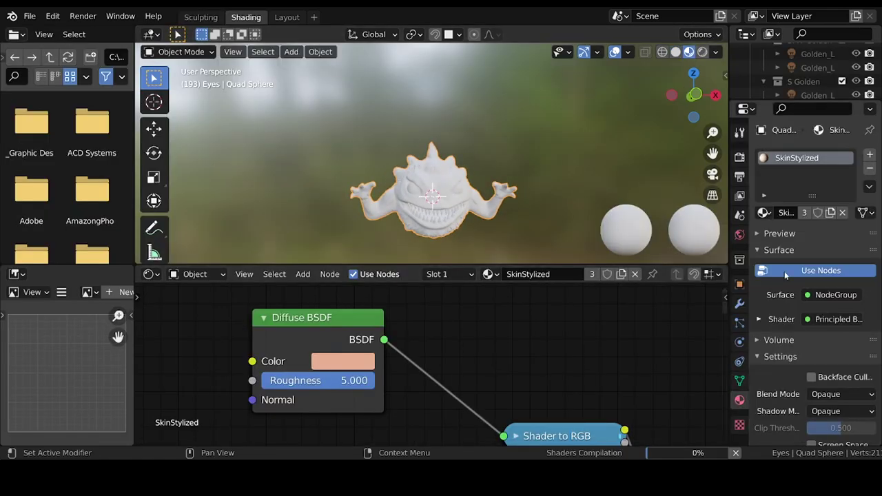
{"action": "scroll", "coordinate": [315, 380], "scroll_direction": "down", "scroll_amount": 1}
{"action": "scroll", "coordinate": [315, 380], "scroll_direction": "down", "scroll_amount": 1}
{"action": "left_click", "coordinate": [384, 363]}
{"action": "mouse_move", "coordinate": [406, 278]}
{"action": "left_mouse_down"}
{"action": "mouse_move", "coordinate": [397, 287]}
{"action": "mouse_move", "coordinate": [405, 275]}
{"action": "left_mouse_up"}
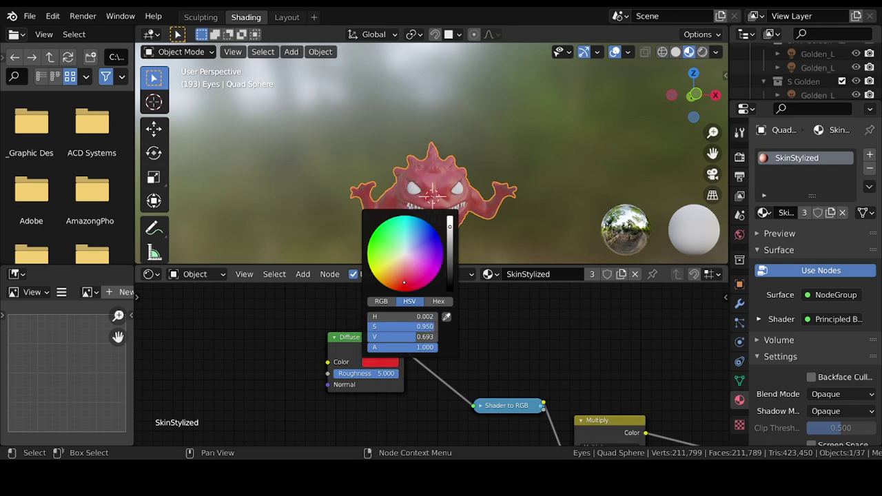
{"action": "left_click", "coordinate": [386, 373]}
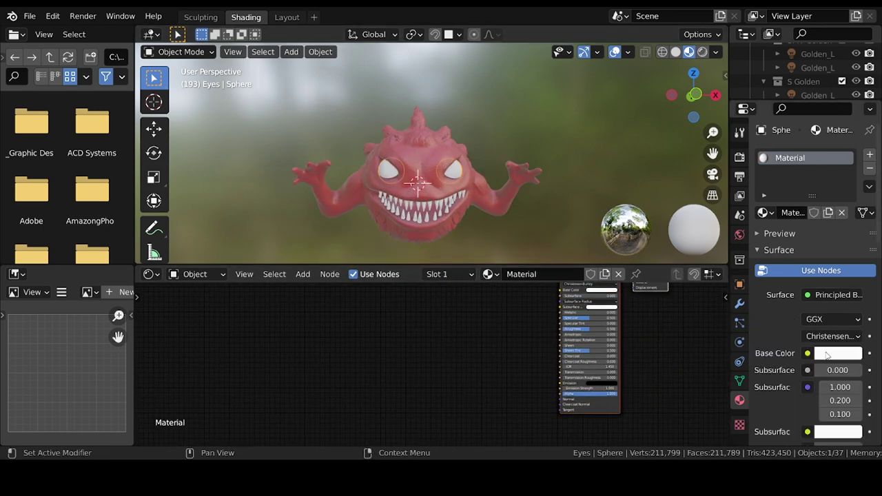
- Set the eye material's base colour to yellow and save the file
{"action": "left_click", "coordinate": [827, 353]}
{"action": "key", "text": "ctrl+s"}
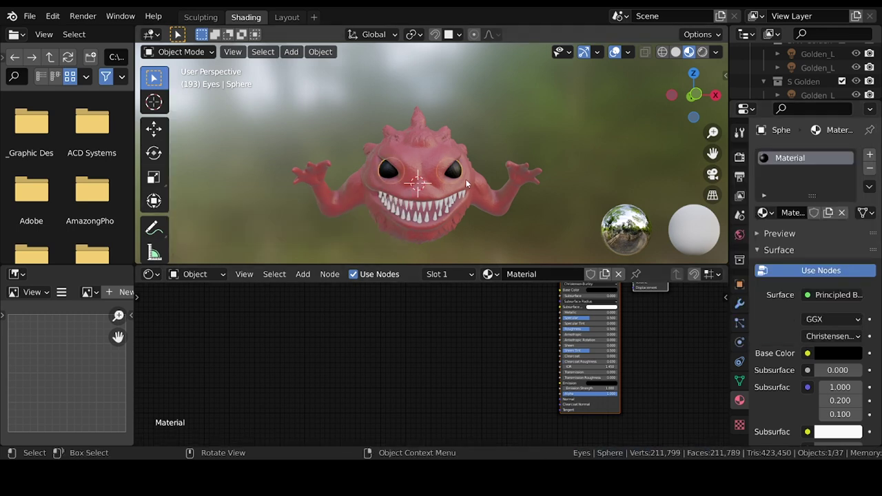
{"action": "left_click_drag", "start_coordinate": [851, 215], "coordinate": [851, 189]}
{"action": "left_click", "coordinate": [754, 233]}
{"action": "left_click", "coordinate": [593, 175]}
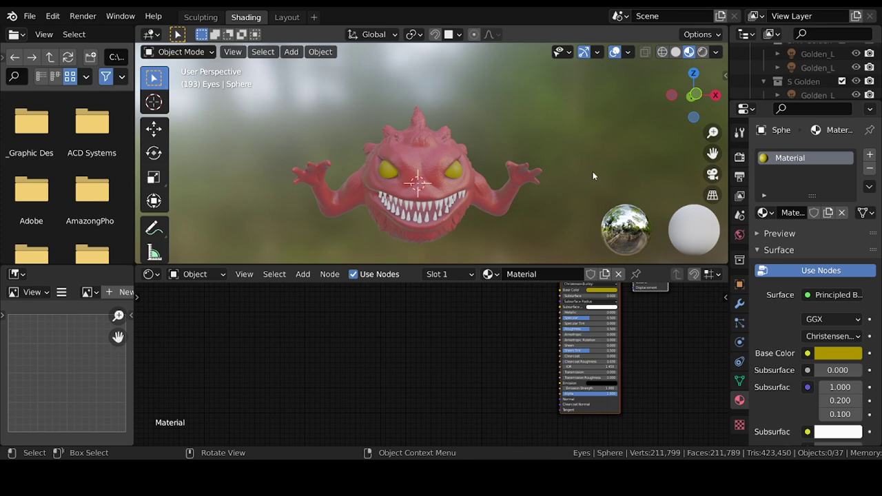
- Give one tooth an orange base colour, then begin selecting other teeth
{"action": "left_click", "coordinate": [386, 165]}
{"action": "left_click", "coordinate": [436, 204]}
{"action": "left_click", "coordinate": [838, 353]}
{"action": "left_click", "coordinate": [769, 252]}
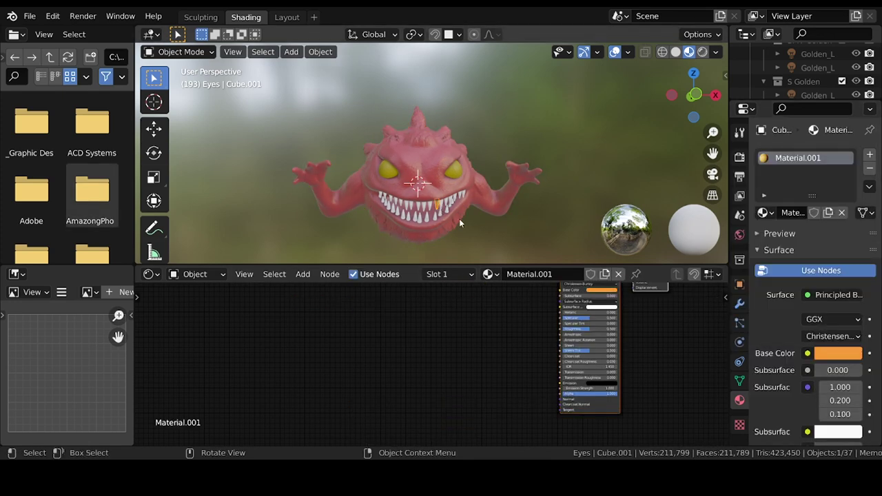
{"action": "scroll", "coordinate": [518, 153], "scroll_direction": "up", "scroll_amount": 2}
{"action": "scroll", "coordinate": [519, 153], "scroll_direction": "up", "scroll_amount": 3}
{"action": "left_click", "coordinate": [518, 153]}
{"action": "middle_click_drag", "start_coordinate": [556, 155], "coordinate": [549, 161]}
{"action": "left_click", "coordinate": [548, 160], "text": "shift"}
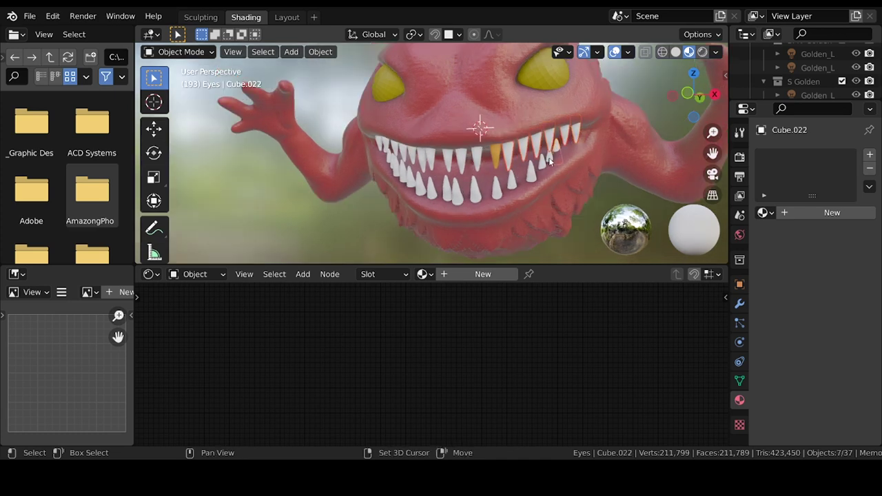
- Select teeth around the mouth with the orange tooth active, trying the object context menu
{"action": "left_click", "coordinate": [405, 151], "text": "shift"}
{"action": "mouse_move", "coordinate": [402, 176]}
{"action": "middle_mouse_down"}
{"action": "mouse_move", "coordinate": [404, 151]}
{"action": "mouse_move", "coordinate": [449, 134]}
{"action": "middle_mouse_up"}
{"action": "left_click", "coordinate": [449, 133], "text": "shift"}
{"action": "right_click", "coordinate": [487, 243]}
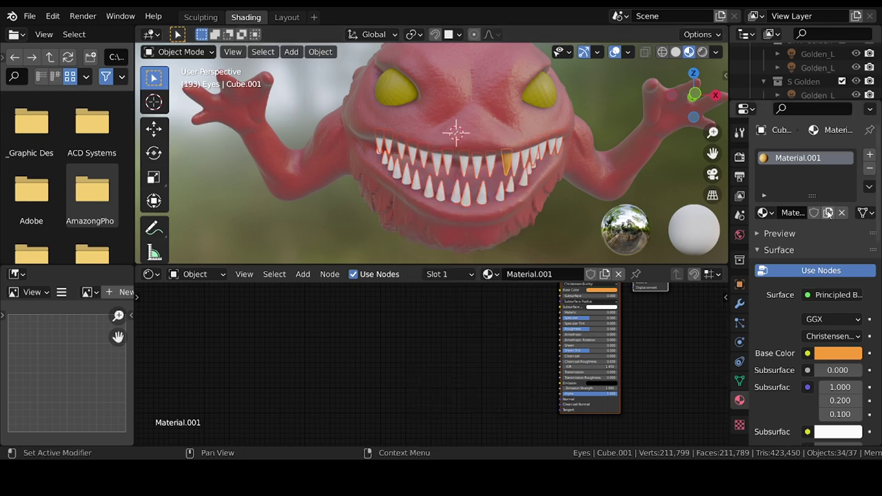
{"action": "right_click", "coordinate": [517, 159]}
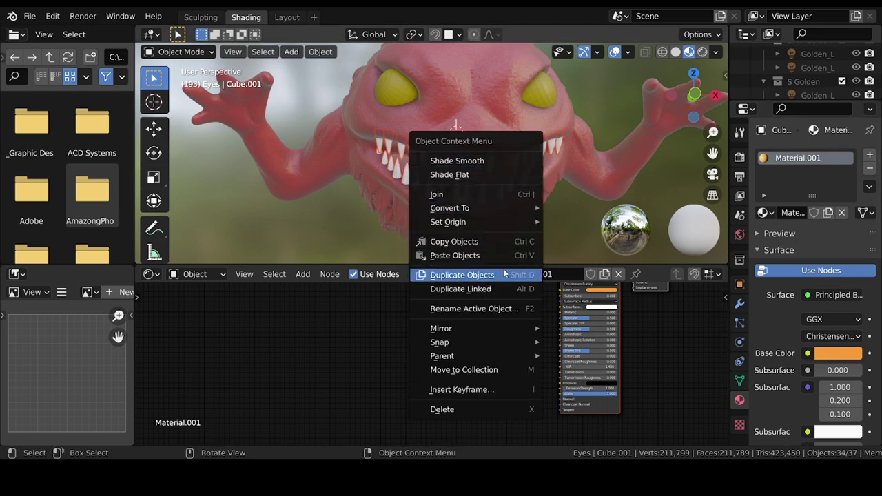
{"action": "scroll", "coordinate": [562, 231], "scroll_direction": "up", "scroll_amount": 2}
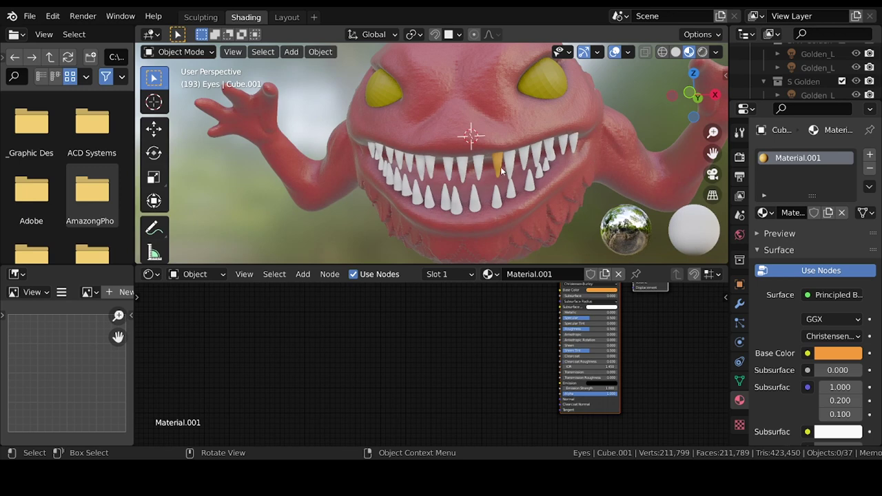
{"action": "left_click", "coordinate": [551, 147]}
{"action": "left_click", "coordinate": [496, 198]}
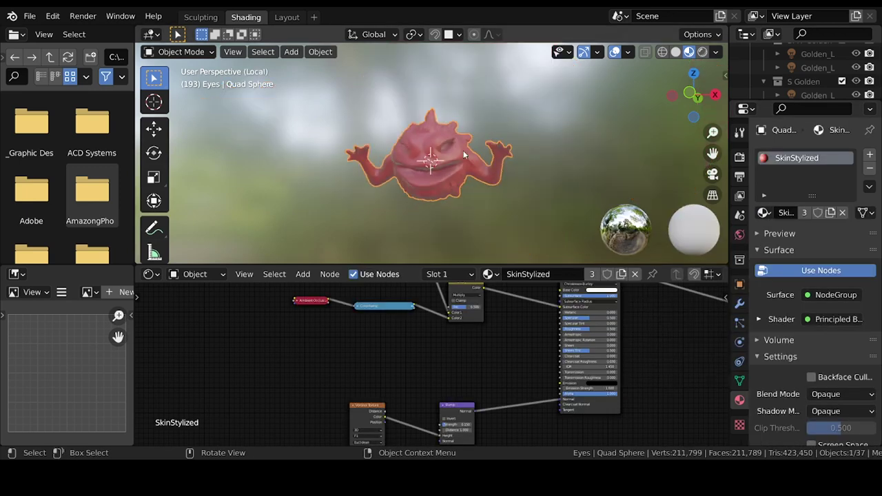
{"action": "left_click", "coordinate": [436, 206], "text": "shift"}
{"action": "right_click", "coordinate": [437, 202]}
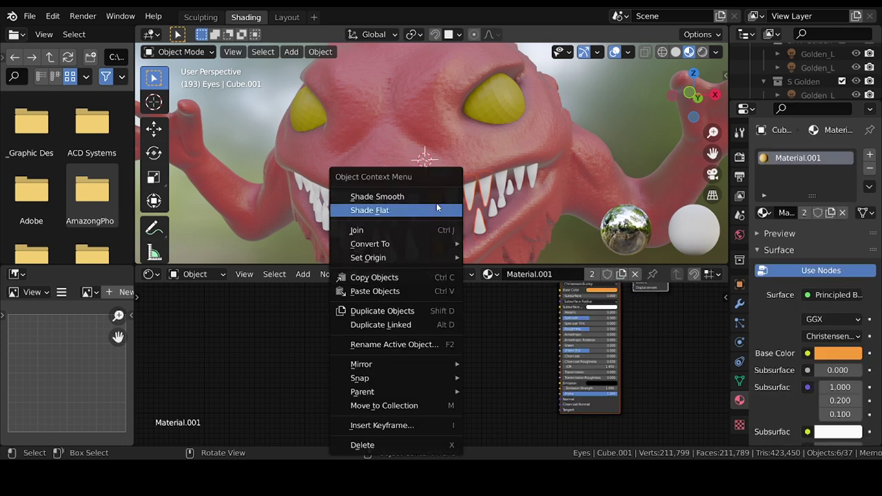
{"action": "left_click", "coordinate": [374, 325]}
{"action": "key", "text": "m"}
{"action": "key", "text": "Escape"}
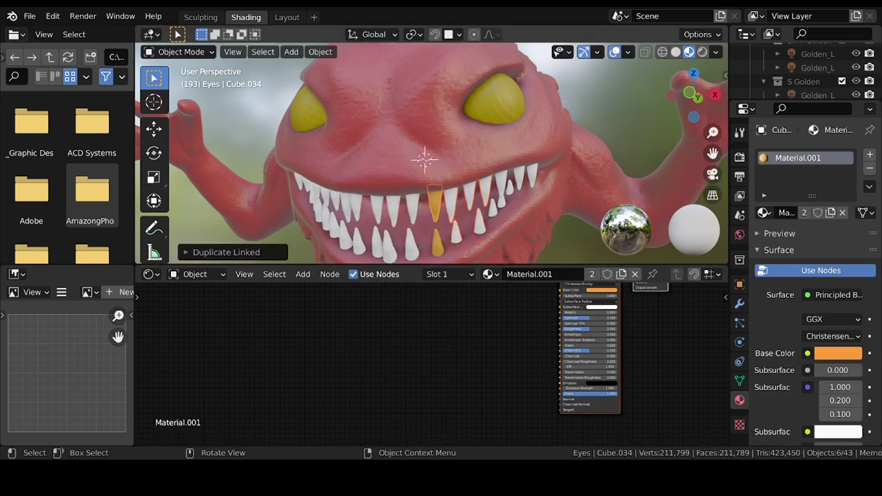
- Link the orange tooth material onto the remaining teeth with Ctrl+L > Link Materials
{"action": "left_click", "coordinate": [535, 172], "text": "shift"}
{"action": "key", "text": "ctrl+l"}
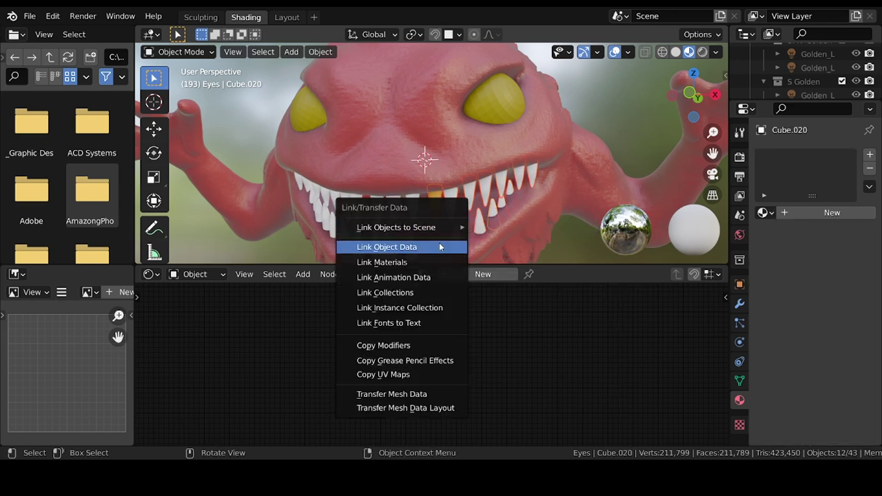
{"action": "left_click", "coordinate": [429, 345]}
{"action": "key", "text": "ctrl+l"}
{"action": "left_click", "coordinate": [436, 203]}
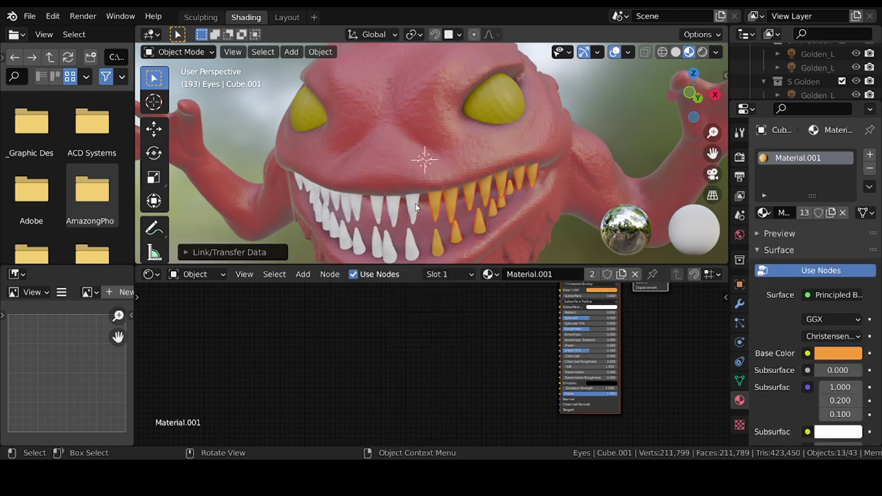
{"action": "left_click", "coordinate": [374, 247]}
{"action": "middle_click_drag", "start_coordinate": [374, 246], "coordinate": [362, 243]}
{"action": "left_click", "coordinate": [361, 243], "text": "shift"}
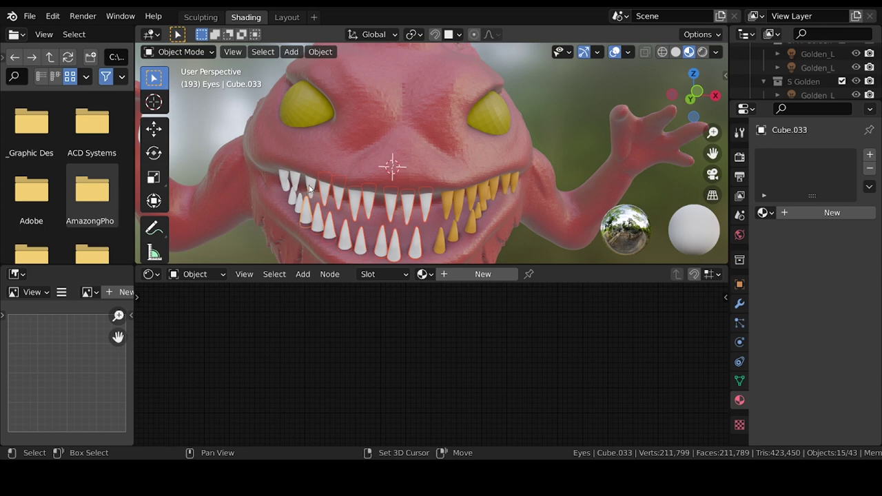
{"action": "left_click", "coordinate": [414, 203], "text": "shift"}
{"action": "key", "text": "ctrl+l"}
{"action": "left_click", "coordinate": [365, 200]}
- Save the file and view the scene through the camera in Rendered shading
{"action": "key", "text": "KP_0"}
{"action": "key", "text": "ctrl+s"}
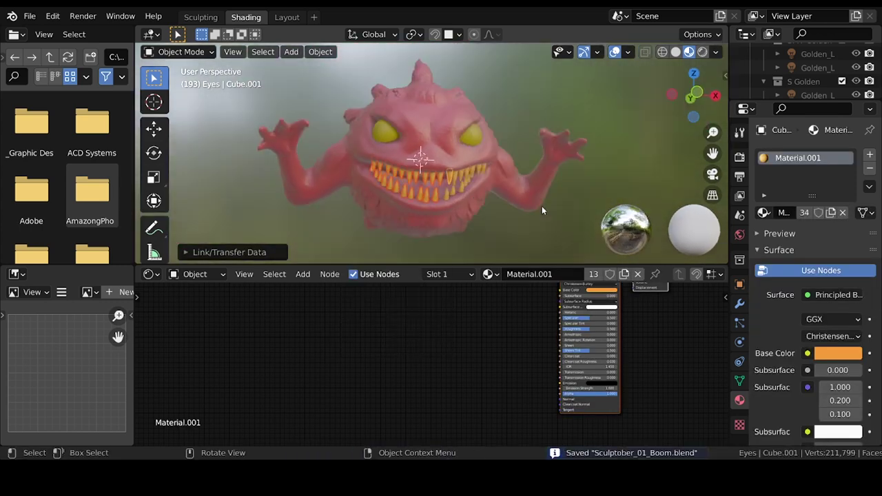
{"action": "key", "text": "z"}
{"action": "left_click", "coordinate": [522, 103]}
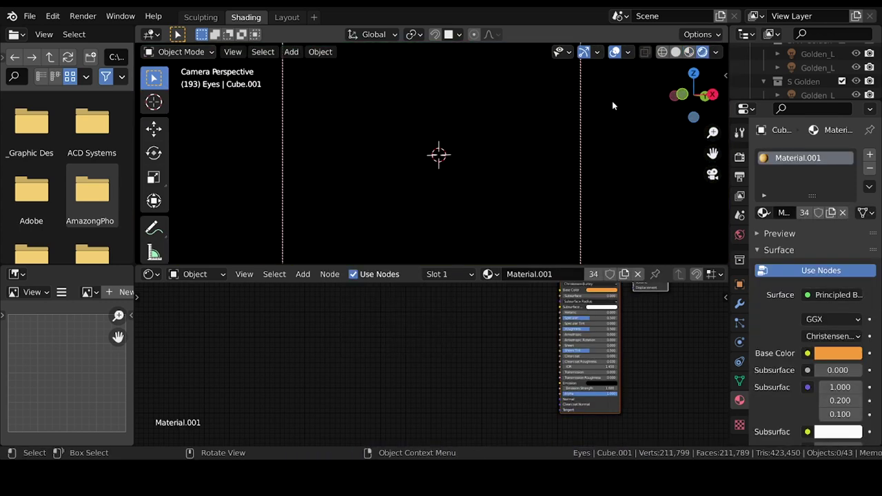
- Back in Layout, show rendered shading through the scene camera with the two-viewport split restored
{"action": "scroll", "coordinate": [855, 62], "scroll_direction": "down", "scroll_amount": 1}
{"action": "scroll", "coordinate": [855, 63], "scroll_direction": "up", "scroll_amount": 3}
{"action": "scroll", "coordinate": [855, 63], "scroll_direction": "down", "scroll_amount": 1}
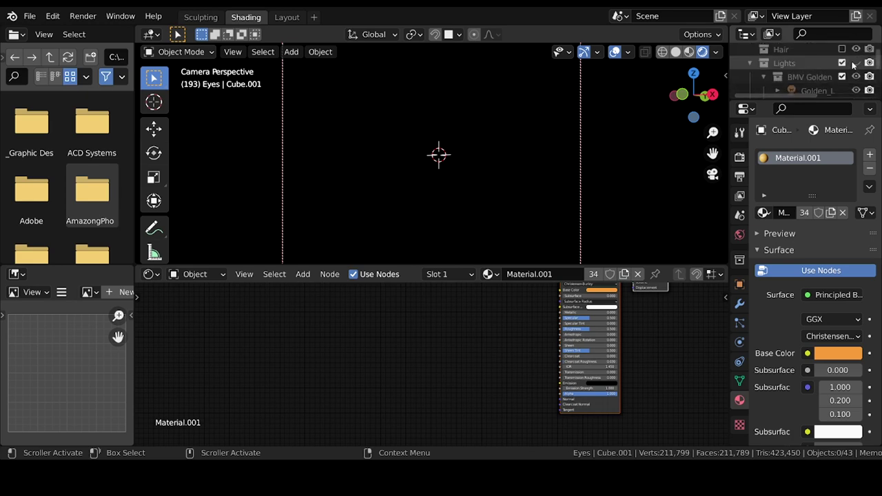
{"action": "left_click", "coordinate": [287, 16]}
{"action": "key", "text": "z"}
{"action": "left_click", "coordinate": [463, 120]}
{"action": "key", "text": "KP_0"}
{"action": "key", "text": "ctrl+space"}
- Move and rotate Golden_Light_BackVolume further behind the monster, aimed at it
{"action": "left_click", "coordinate": [656, 184]}
{"action": "middle_click_drag", "start_coordinate": [612, 279], "coordinate": [590, 277]}
{"action": "left_click_drag", "start_coordinate": [572, 207], "coordinate": [577, 215]}
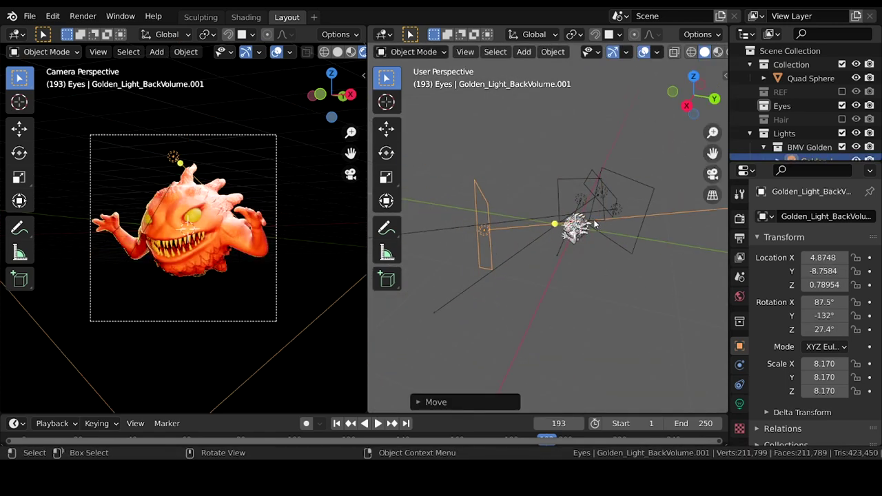
{"action": "key", "text": "shift+g"}
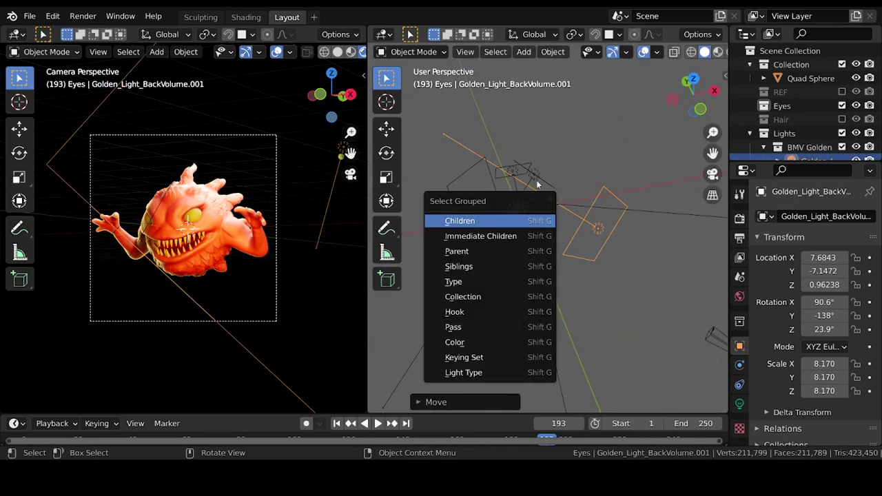
{"action": "left_click", "coordinate": [462, 221]}
{"action": "middle_click_drag", "start_coordinate": [620, 304], "coordinate": [515, 183]}
{"action": "left_click_drag", "start_coordinate": [515, 183], "coordinate": [475, 207]}
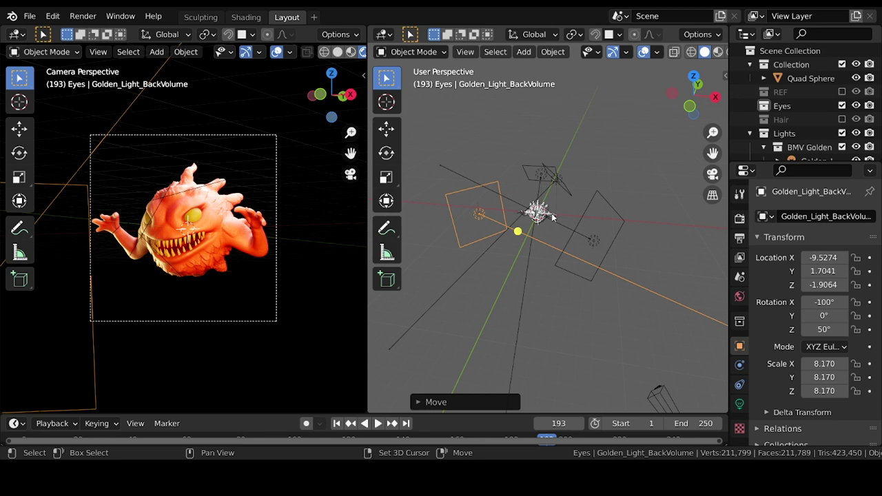
{"action": "middle_click_drag", "start_coordinate": [475, 207], "coordinate": [524, 193]}
{"action": "left_click_drag", "start_coordinate": [512, 187], "coordinate": [482, 184]}
{"action": "left_click", "coordinate": [492, 210]}
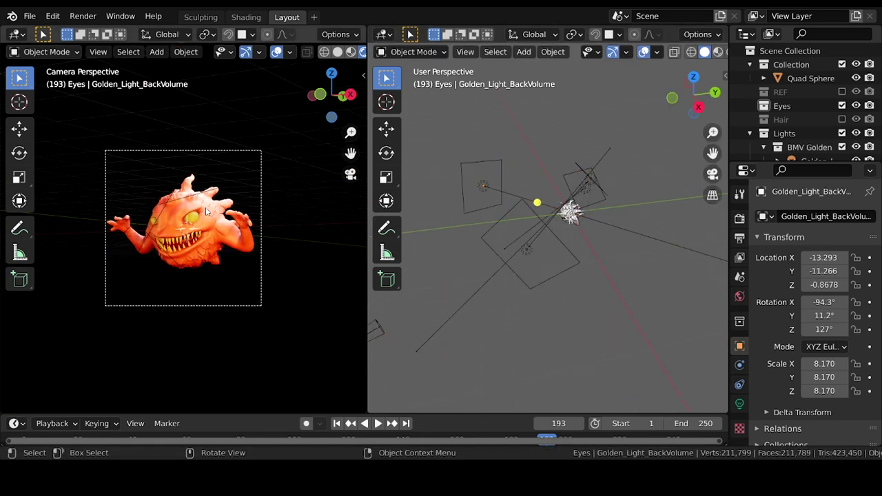
- Reframe the camera shot on the monster body with fly navigation
{"action": "left_click", "coordinate": [569, 212]}
{"action": "key", "text": "shift+grave"}
{"action": "key", "text": "Return"}
{"action": "left_click", "coordinate": [573, 307]}
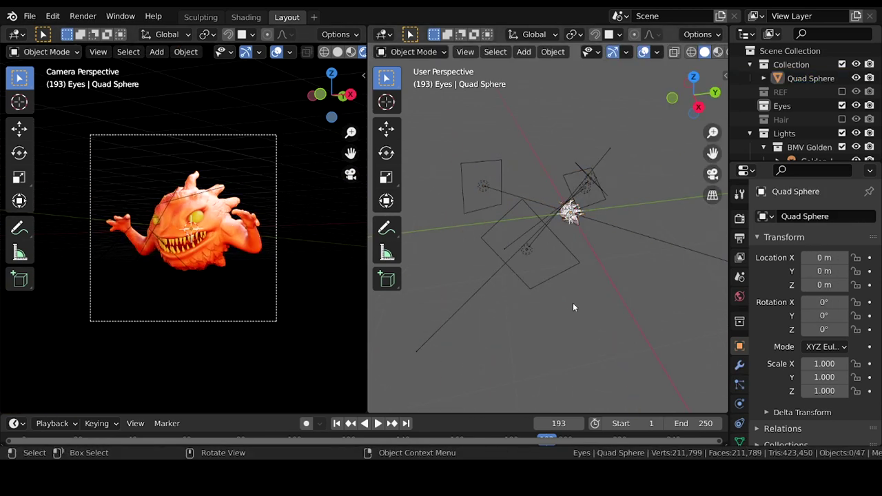
- In Shading, darken the skin's Diffuse BSDF colour to a deeper red
{"action": "scroll", "coordinate": [279, 242], "scroll_direction": "up", "scroll_amount": 5}
{"action": "scroll", "coordinate": [314, 306], "scroll_direction": "down", "scroll_amount": 3}
{"action": "left_click", "coordinate": [572, 215]}
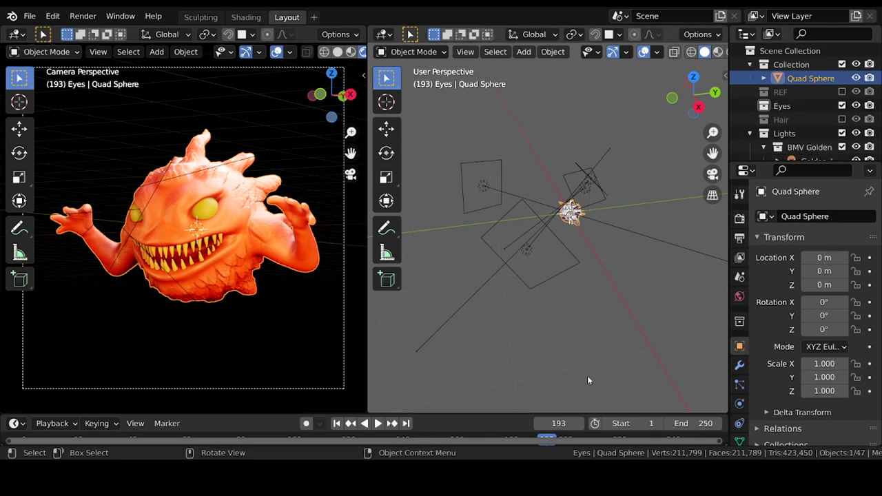
{"action": "key", "text": "ctrl+Page_Down"}
{"action": "key", "text": "ctrl+Page_Down"}
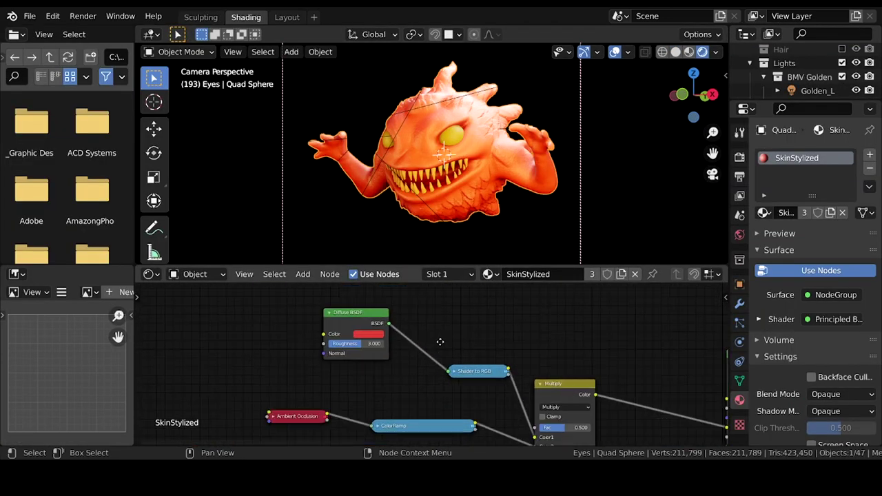
{"action": "scroll", "coordinate": [440, 342], "scroll_direction": "up", "scroll_amount": 2}
{"action": "left_click", "coordinate": [345, 311]}
{"action": "mouse_move", "coordinate": [439, 138]}
{"action": "left_mouse_down"}
{"action": "mouse_move", "coordinate": [438, 171]}
{"action": "mouse_move", "coordinate": [439, 127]}
{"action": "left_mouse_up"}
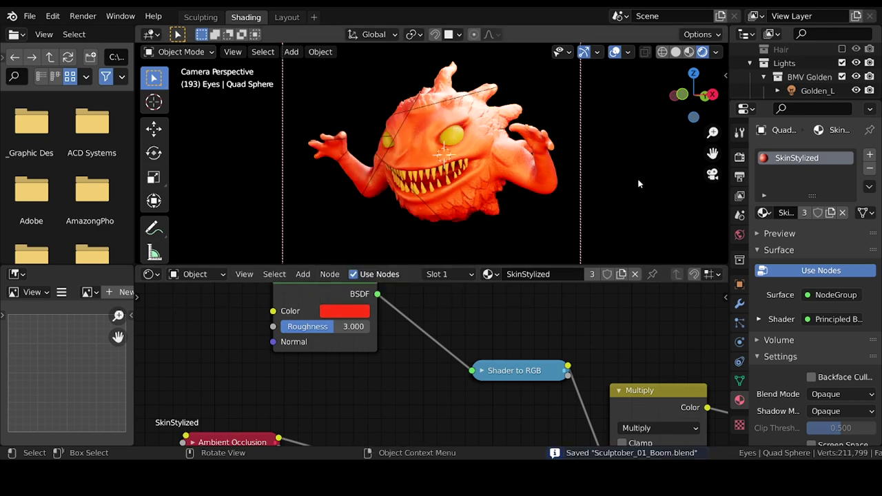
{"action": "left_click", "coordinate": [344, 311]}
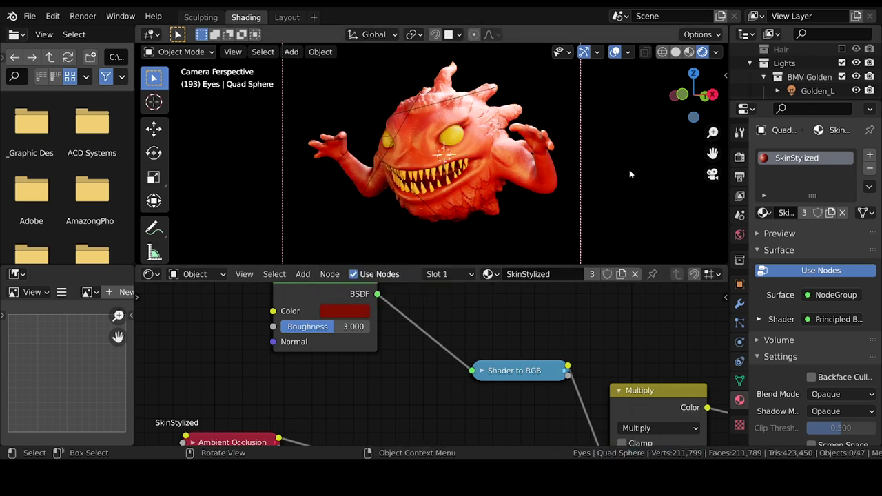
- In Layout, shift the back volume light and place Golden_Light_TopRim above the monster
{"action": "key", "text": "ctrl+Page_Down"}
{"action": "middle_click_drag", "start_coordinate": [551, 264], "coordinate": [499, 328]}
{"action": "mouse_move", "coordinate": [505, 197]}
{"action": "left_mouse_down"}
{"action": "mouse_move", "coordinate": [523, 207]}
{"action": "mouse_move", "coordinate": [546, 182]}
{"action": "left_mouse_up"}
{"action": "key", "text": "shift+g"}
{"action": "left_click", "coordinate": [549, 301]}
{"action": "mouse_move", "coordinate": [546, 182]}
{"action": "middle_mouse_down"}
{"action": "mouse_move", "coordinate": [605, 231]}
{"action": "mouse_move", "coordinate": [627, 204]}
{"action": "middle_mouse_up"}
{"action": "left_click_drag", "start_coordinate": [627, 204], "coordinate": [632, 199]}
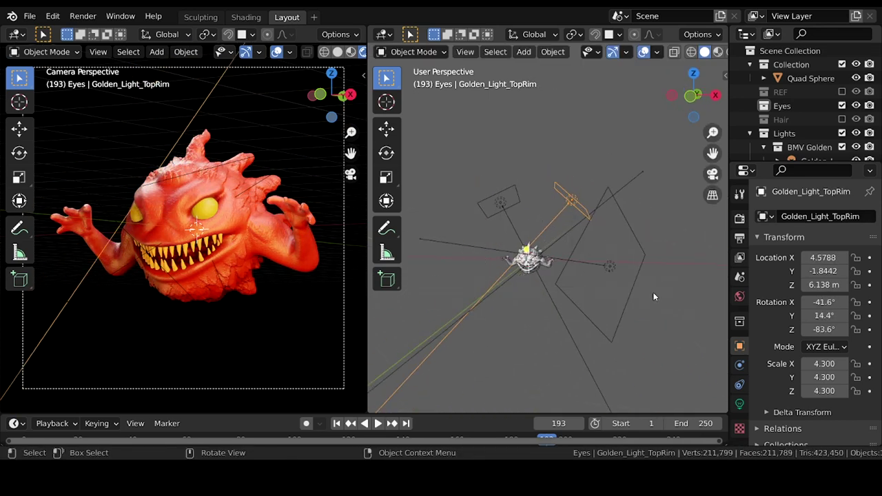
- Adjust the viewports' camera view and shading, then enter Sculpt Mode on the monster body
{"action": "key", "text": "KP_0"}
{"action": "key", "text": "KP_0"}
{"action": "scroll", "coordinate": [506, 331], "scroll_direction": "up", "scroll_amount": 5}
{"action": "key", "text": "z"}
{"action": "scroll", "coordinate": [558, 345], "scroll_direction": "up", "scroll_amount": 3}
{"action": "left_click", "coordinate": [558, 345]}
{"action": "key", "text": "ctrl+Tab"}
{"action": "left_click", "coordinate": [558, 338]}
{"action": "scroll", "coordinate": [558, 338], "scroll_direction": "up", "scroll_amount": 2}
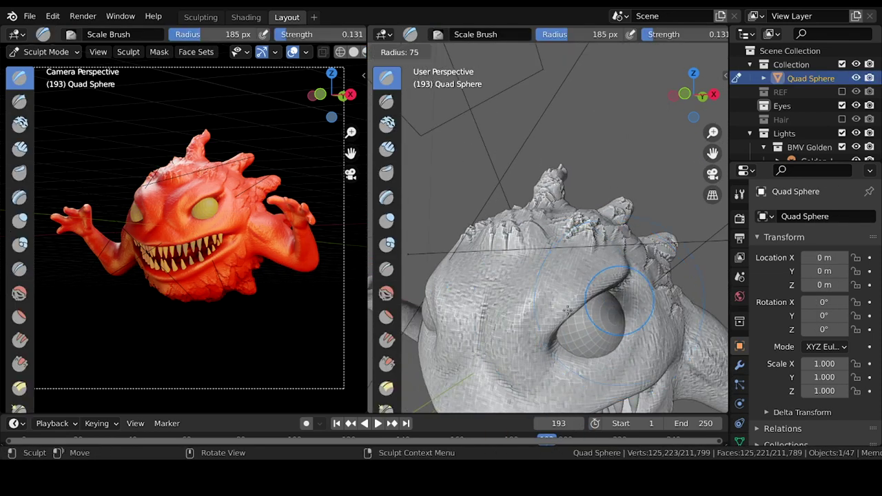
{"action": "middle_click_drag", "start_coordinate": [558, 338], "coordinate": [579, 306]}
- Pinch the eyelid crease around the eye socket and save the file
{"action": "key", "text": "p"}
{"action": "scroll", "coordinate": [585, 298], "scroll_direction": "down", "scroll_amount": 2}
{"action": "left_click_drag", "start_coordinate": [585, 298], "coordinate": [613, 286]}
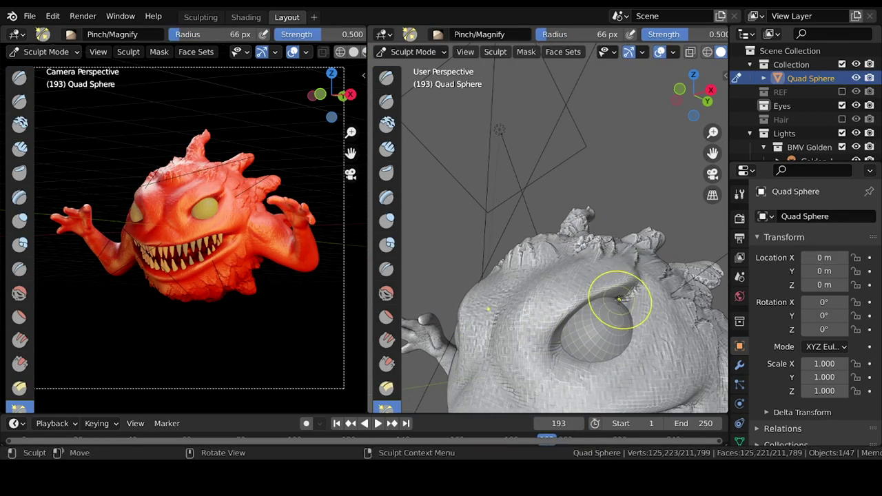
{"action": "mouse_move", "coordinate": [649, 355]}
{"action": "middle_mouse_down"}
{"action": "mouse_move", "coordinate": [605, 346]}
{"action": "mouse_move", "coordinate": [676, 331]}
{"action": "middle_mouse_up"}
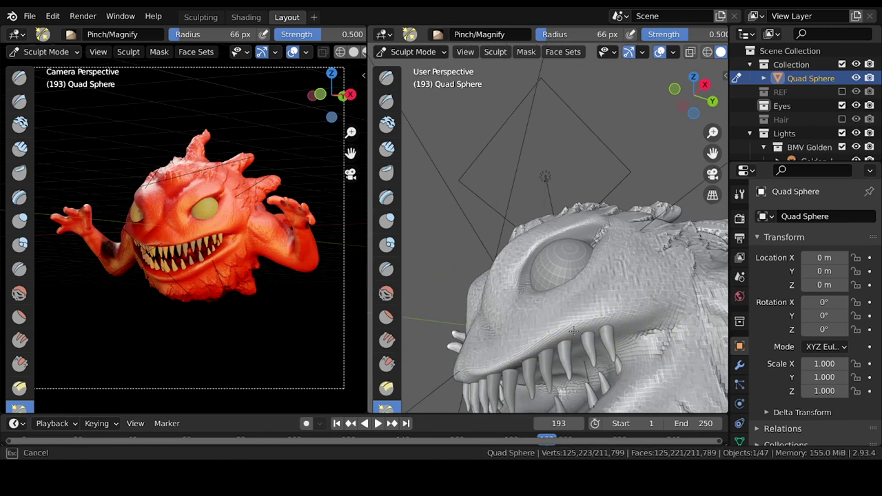
{"action": "key", "text": "ctrl+s"}
- Build up the cheek above the teeth with the Clay Strips brush
{"action": "key", "text": "shift+c"}
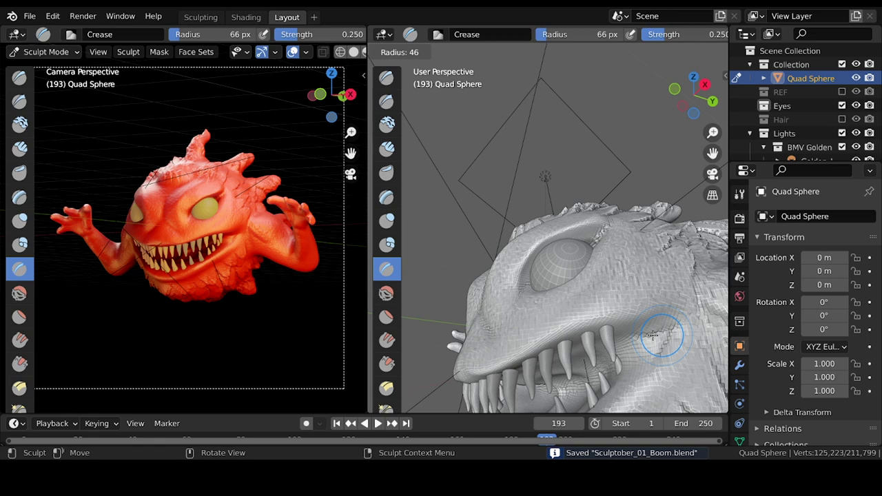
{"action": "key", "text": "c"}
{"action": "mouse_move", "coordinate": [667, 305]}
{"action": "left_mouse_down"}
{"action": "mouse_move", "coordinate": [646, 316]}
{"action": "mouse_move", "coordinate": [658, 300]}
{"action": "mouse_move", "coordinate": [648, 307]}
{"action": "left_mouse_up"}
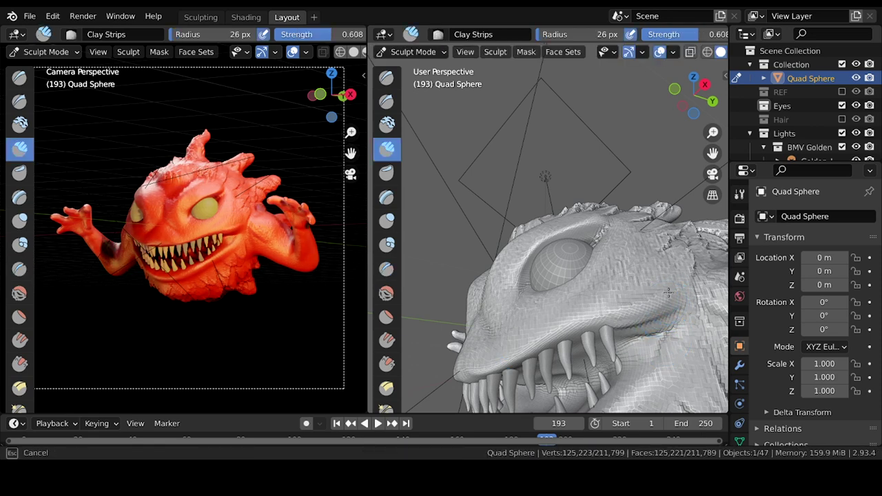
{"action": "key", "text": "p"}
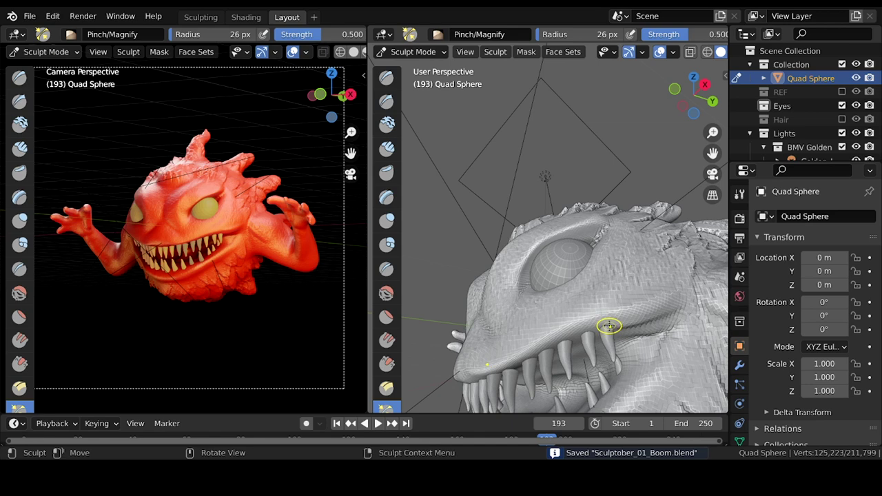
- Leave Sculpt Mode and put the eye sphere into Edit Mode
{"action": "key", "text": "ctrl+Tab"}
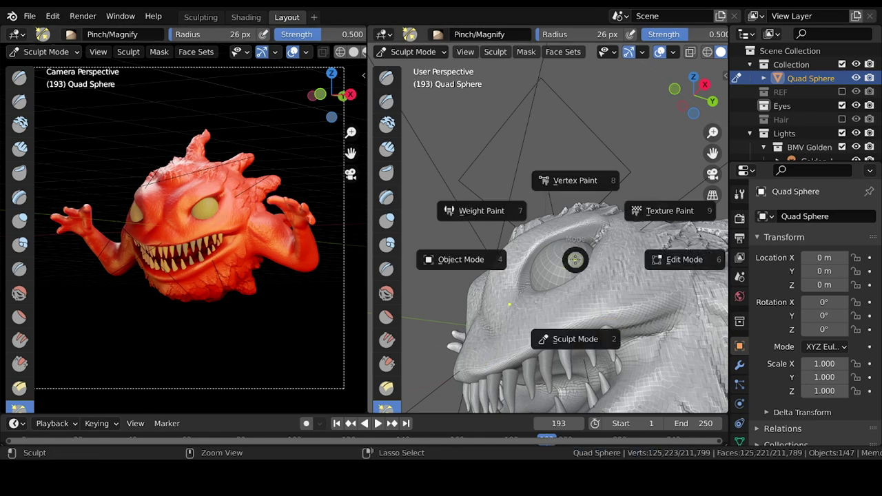
{"action": "left_click", "coordinate": [462, 258]}
{"action": "left_click", "coordinate": [583, 251]}
{"action": "key", "text": "Tab"}
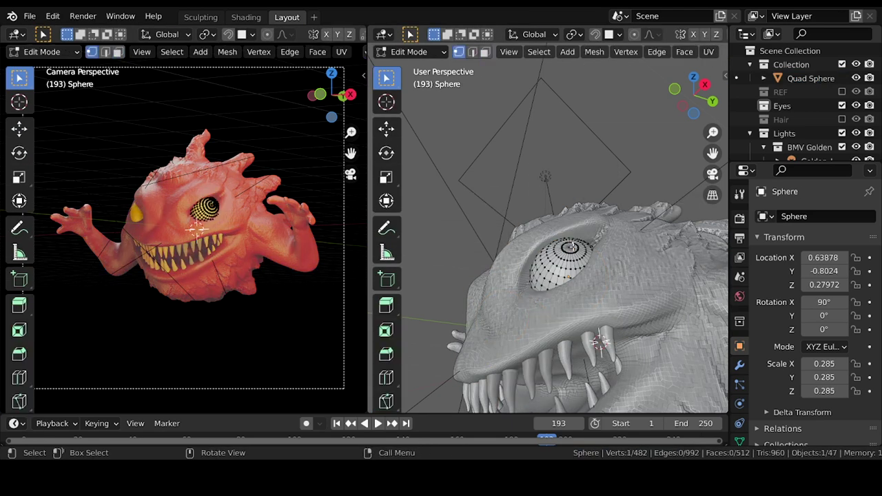
- Grow the pupil selection and give it the dark pupil material
{"action": "key", "text": "ctrl+KP_Add"}
{"action": "key", "text": "ctrl+KP_Add"}
{"action": "left_click", "coordinate": [739, 430]}
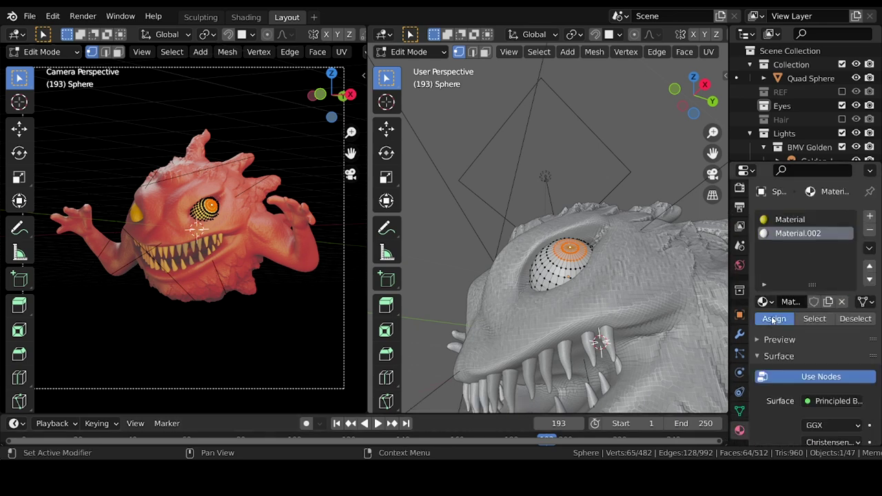
{"action": "key", "text": "Tab"}
- Rotate the eye so it glares sideways, then save Sculptober_01_Boom.blend
{"action": "key", "text": "r"}
{"action": "key", "text": "r"}
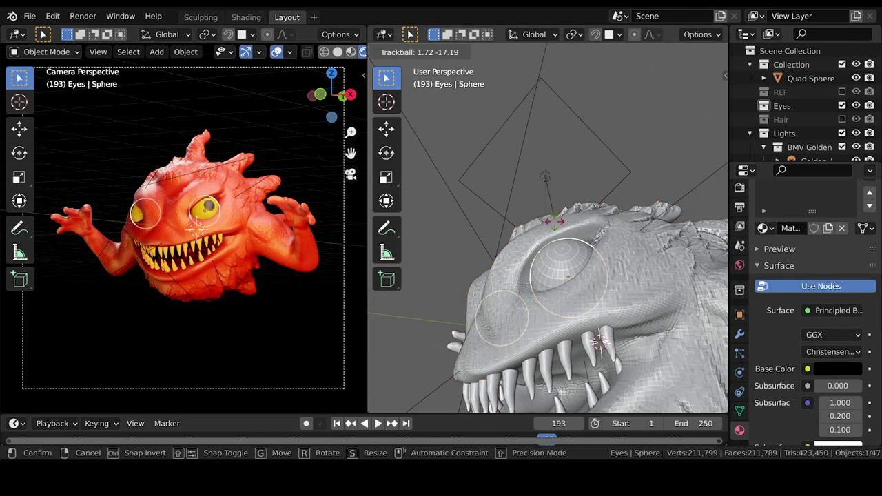
{"action": "left_click", "coordinate": [497, 274]}
{"action": "left_click", "coordinate": [544, 174]}
{"action": "key", "text": "ctrl+s"}
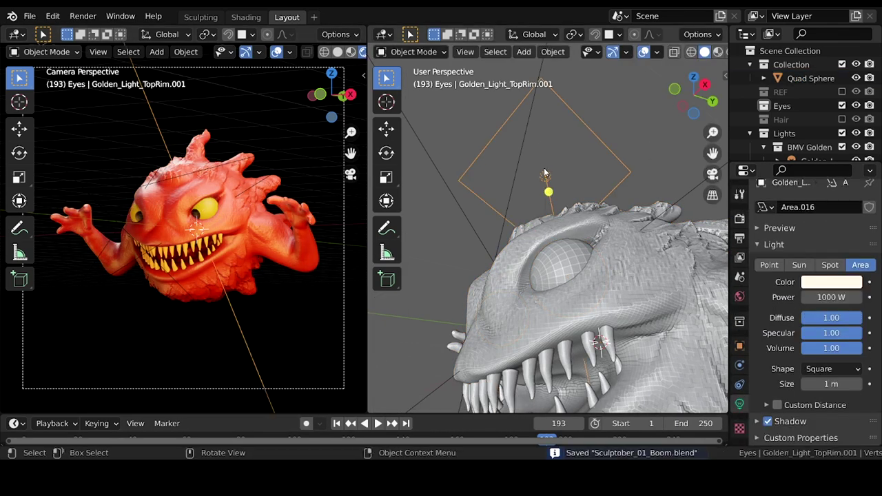